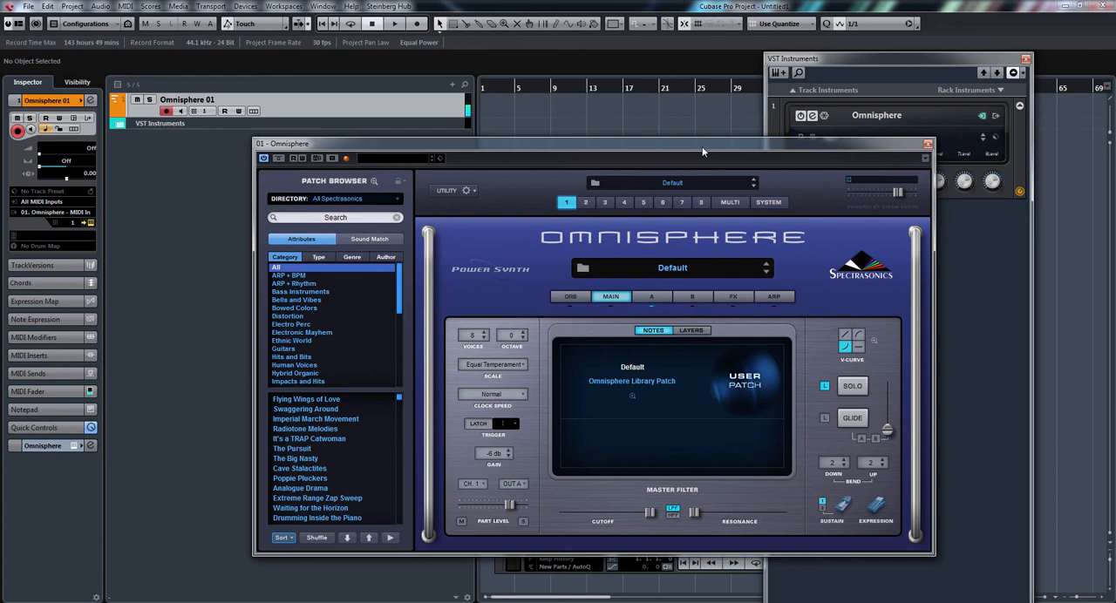
Shape layer A's amp envelope with a short attack, longer decay, much lower sustain and slightly longer release.
click(652, 297)
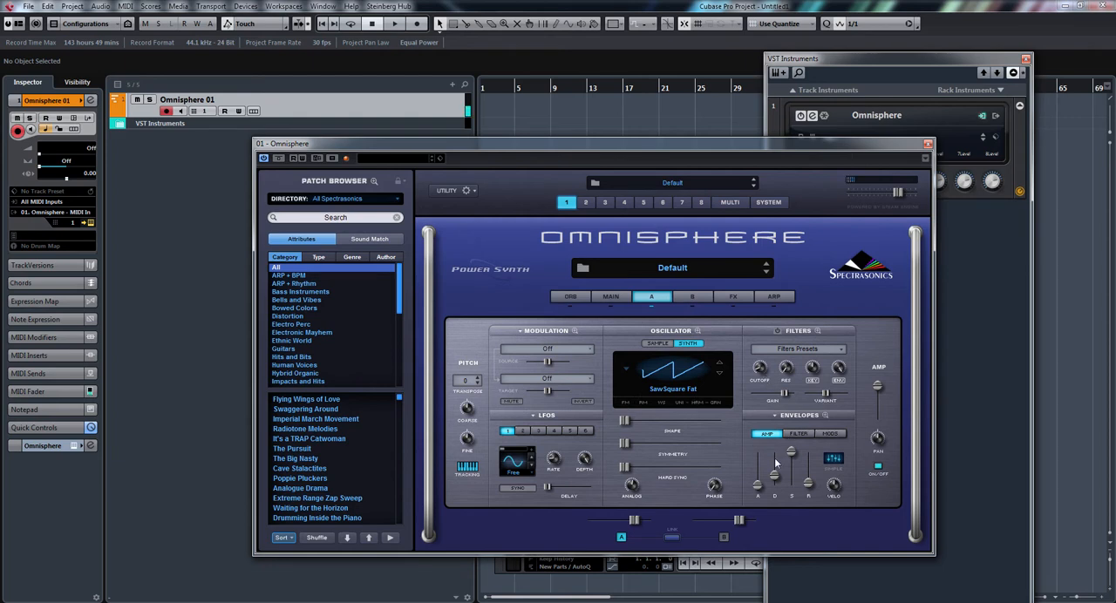
mouse_move(774, 474)
mouse_down()
mouse_move(791, 459)
mouse_move(790, 493)
mouse_move(791, 476)
mouse_move(811, 480)
mouse_move(761, 490)
mouse_up()
mouse_move(758, 483)
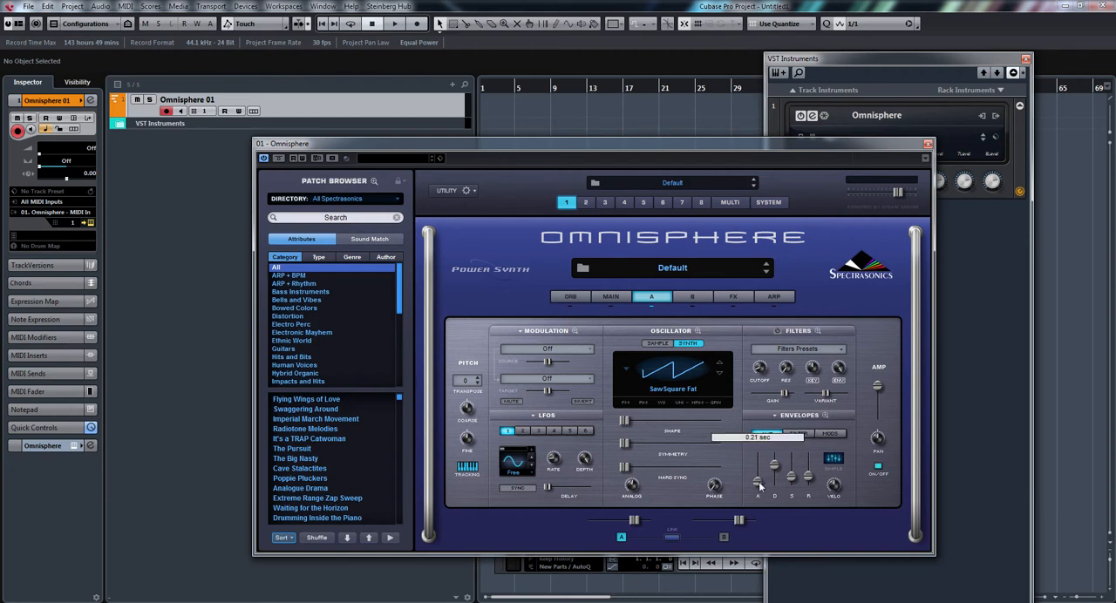
drag(759, 489, 759, 494)
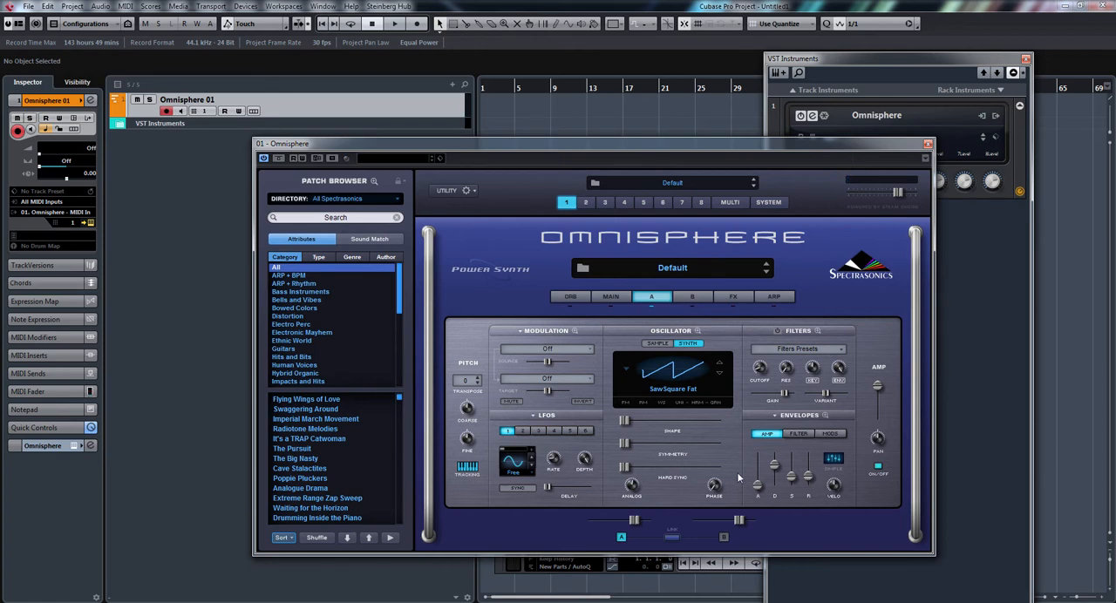
Enable unison on layer A's oscillator with a depth of about 0.574 and slightly more detune, and return to the layer page.
click(681, 403)
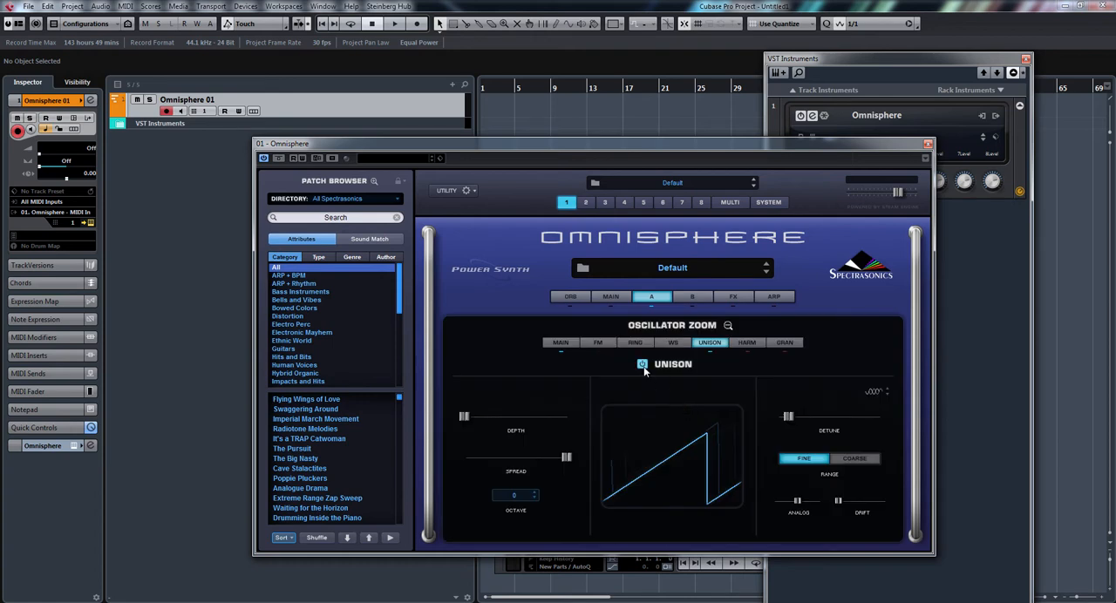
drag(465, 414, 525, 414)
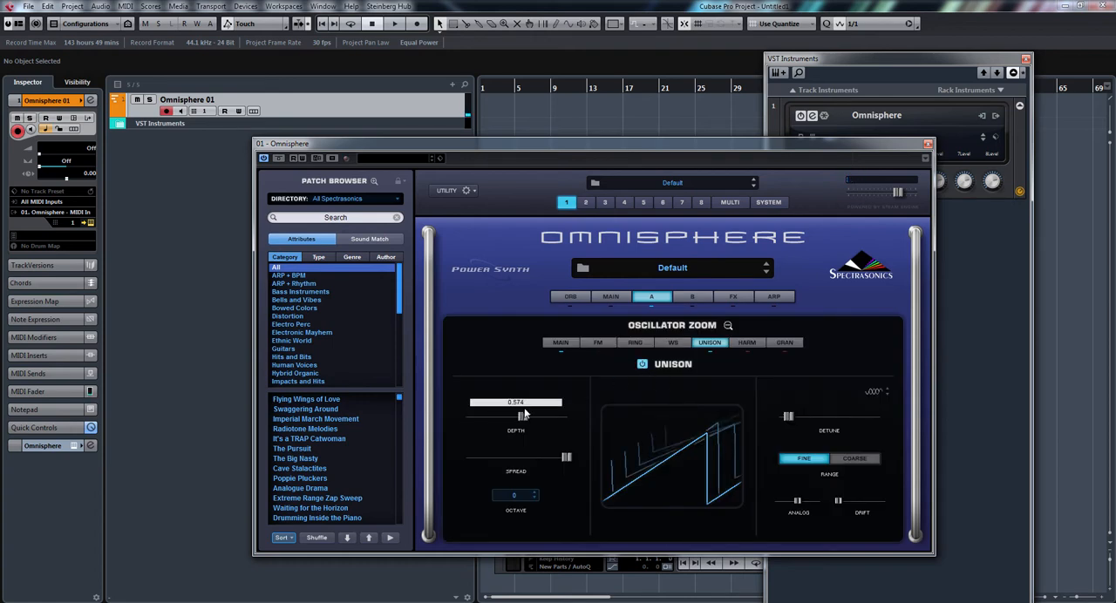
mouse_move(783, 416)
mouse_down()
mouse_move(868, 418)
mouse_move(788, 422)
mouse_up()
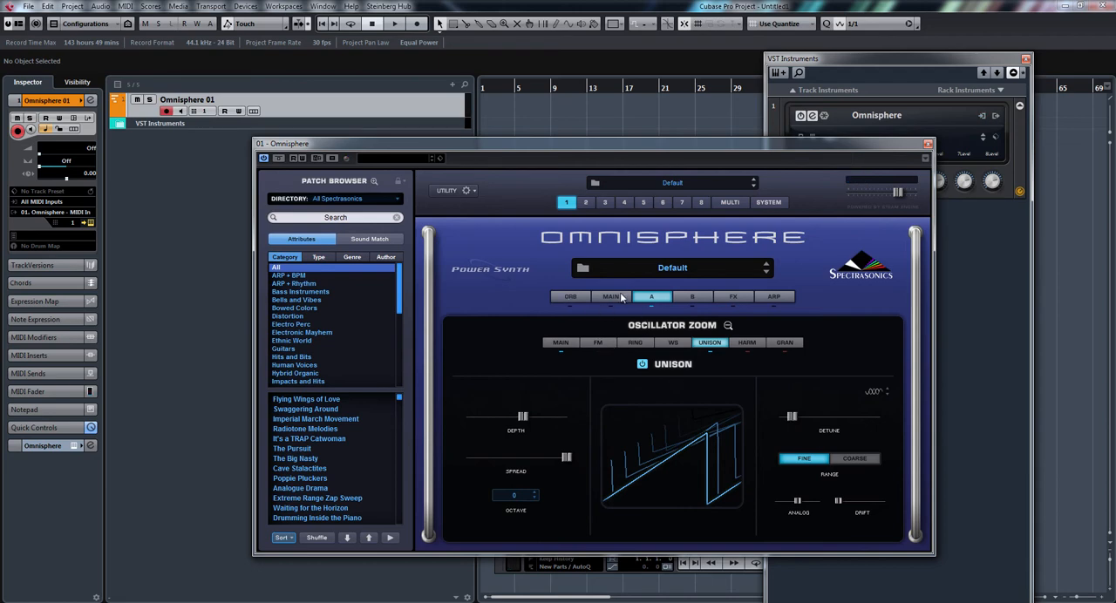
click(652, 301)
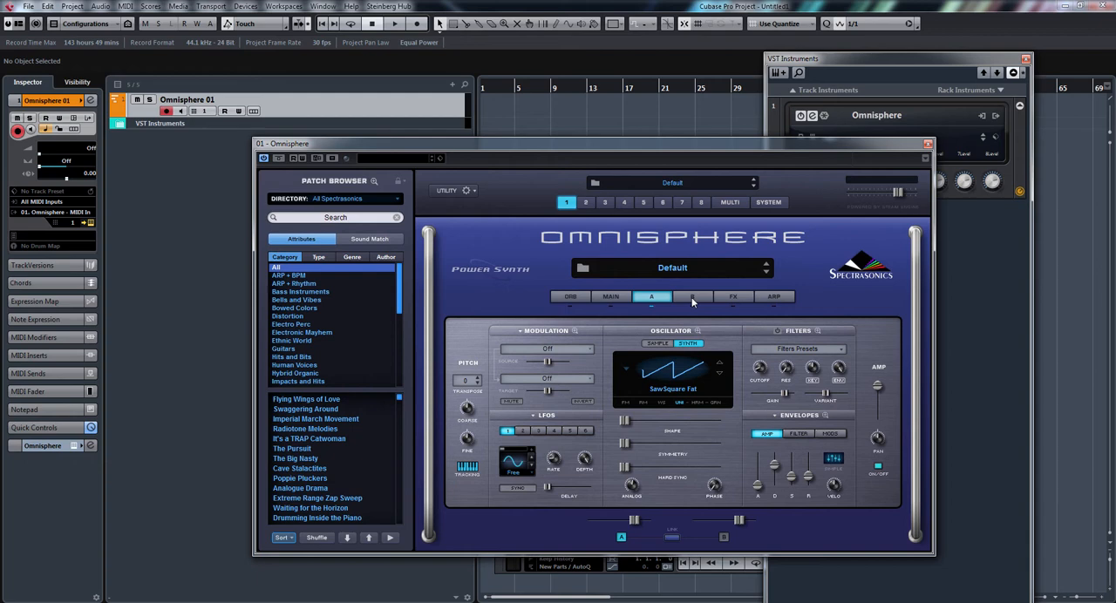
Load the Wasp Detuned Saws soundsource from the Waveforms, Waves - Classic Saw group into layer B's oscillator.
click(692, 297)
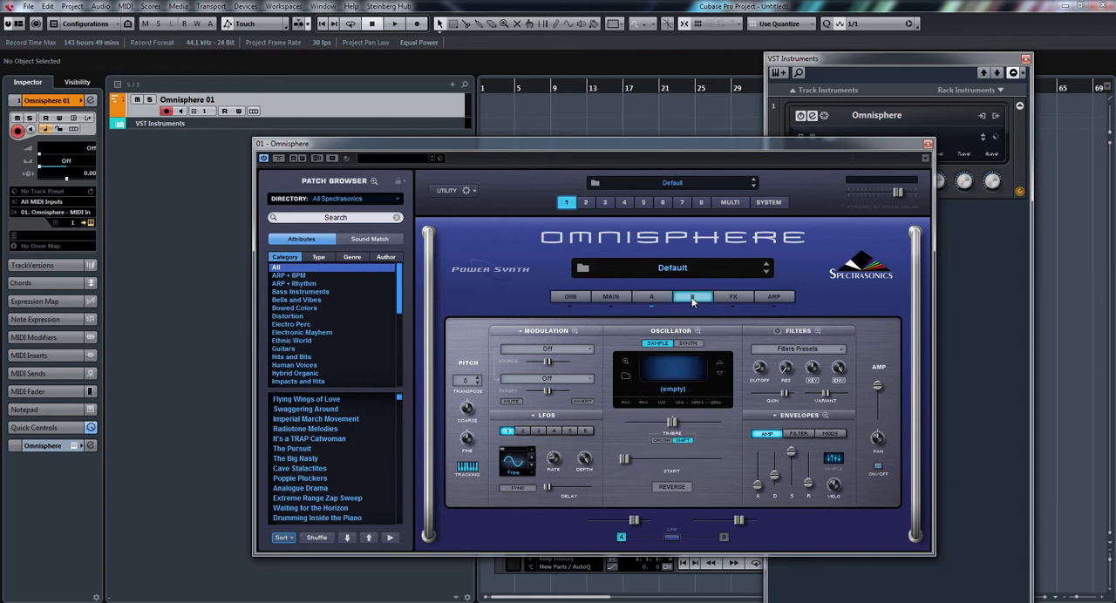
click(625, 377)
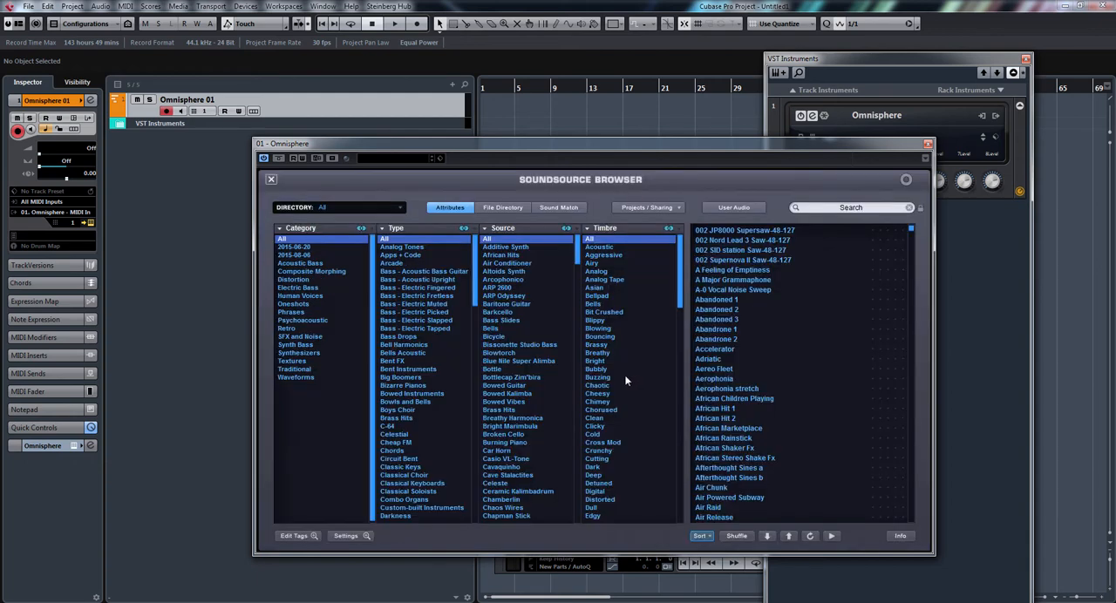
click(297, 376)
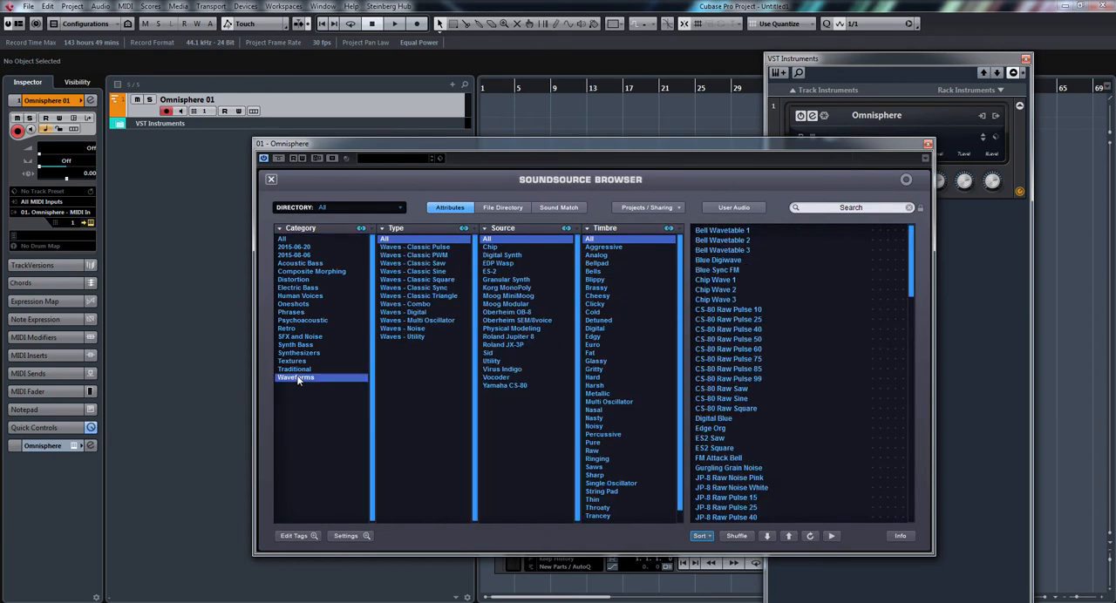
click(436, 264)
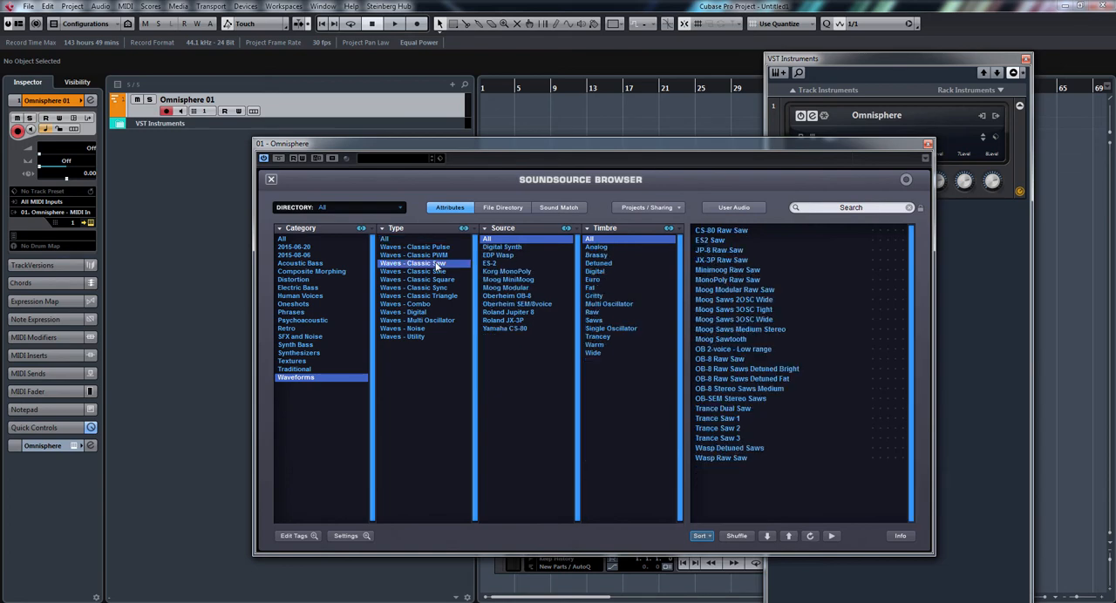
click(722, 460)
click(730, 449)
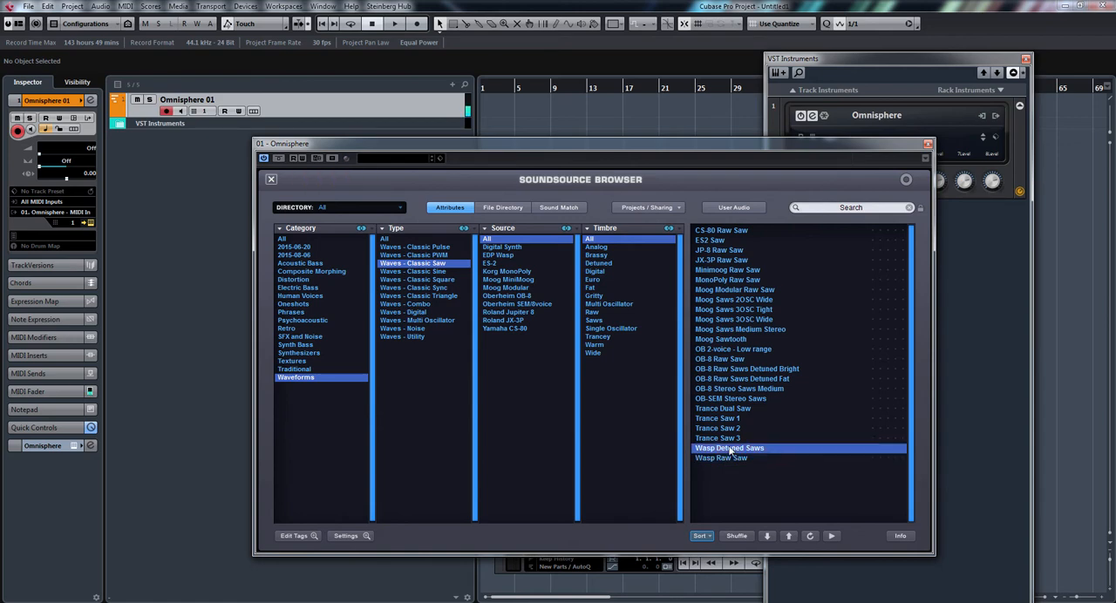
click(275, 180)
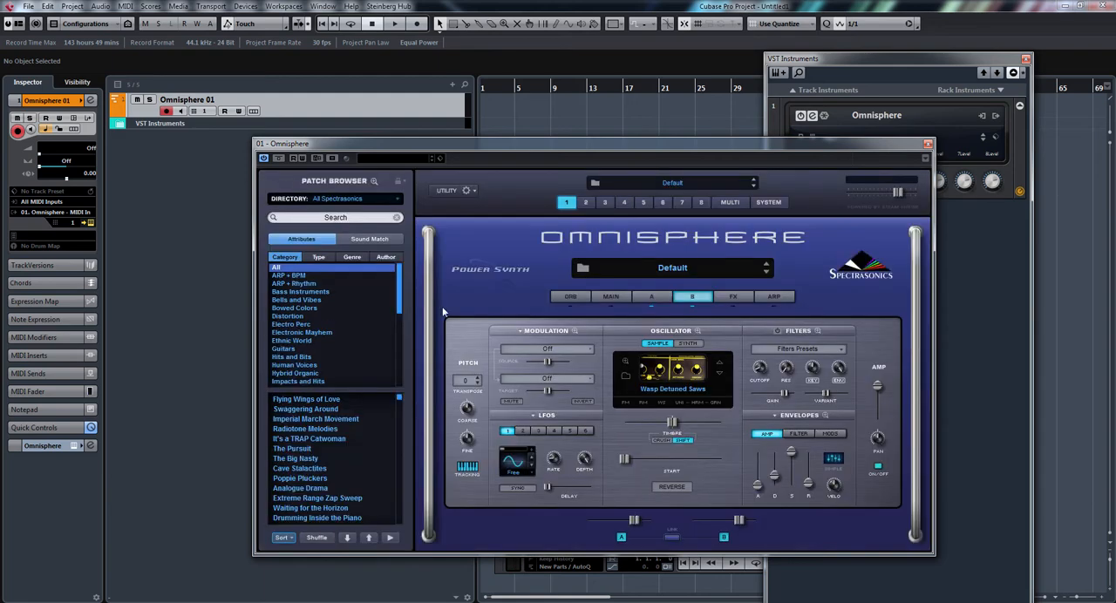
click(679, 402)
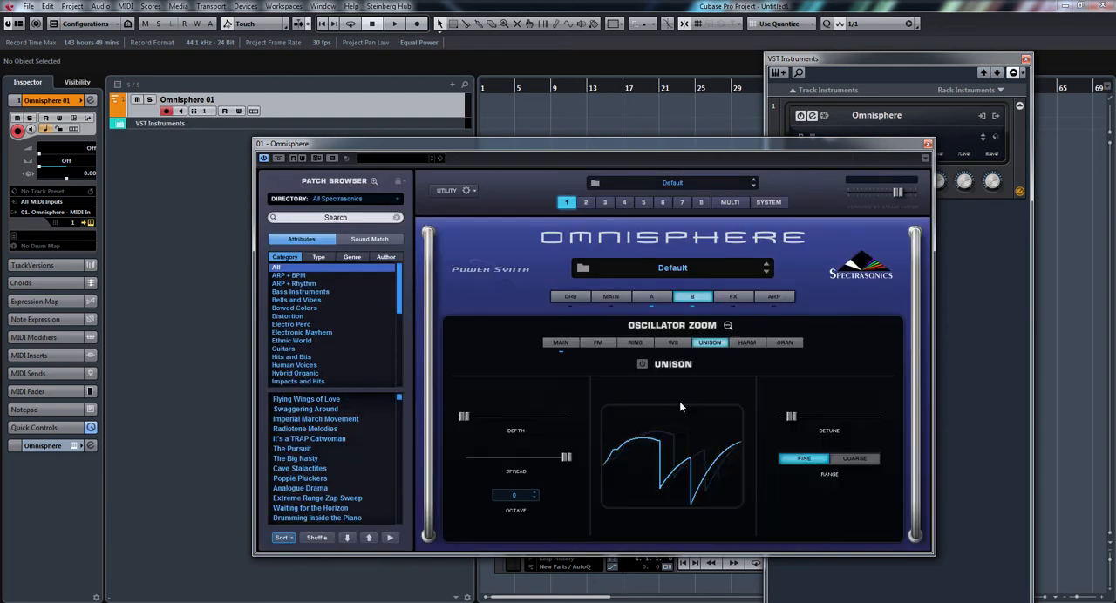
click(645, 297)
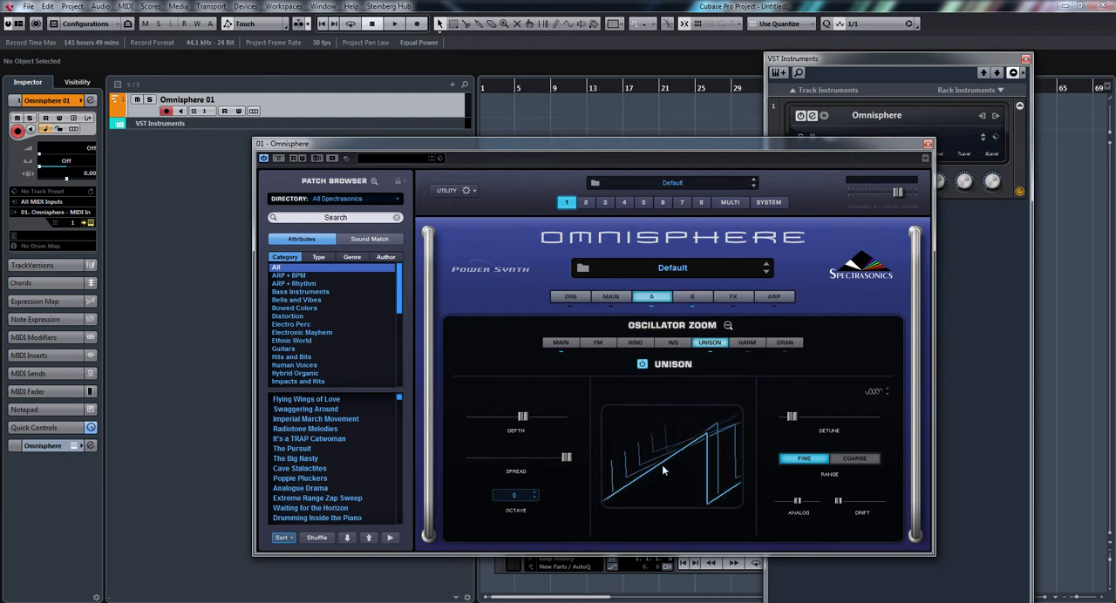
click(609, 298)
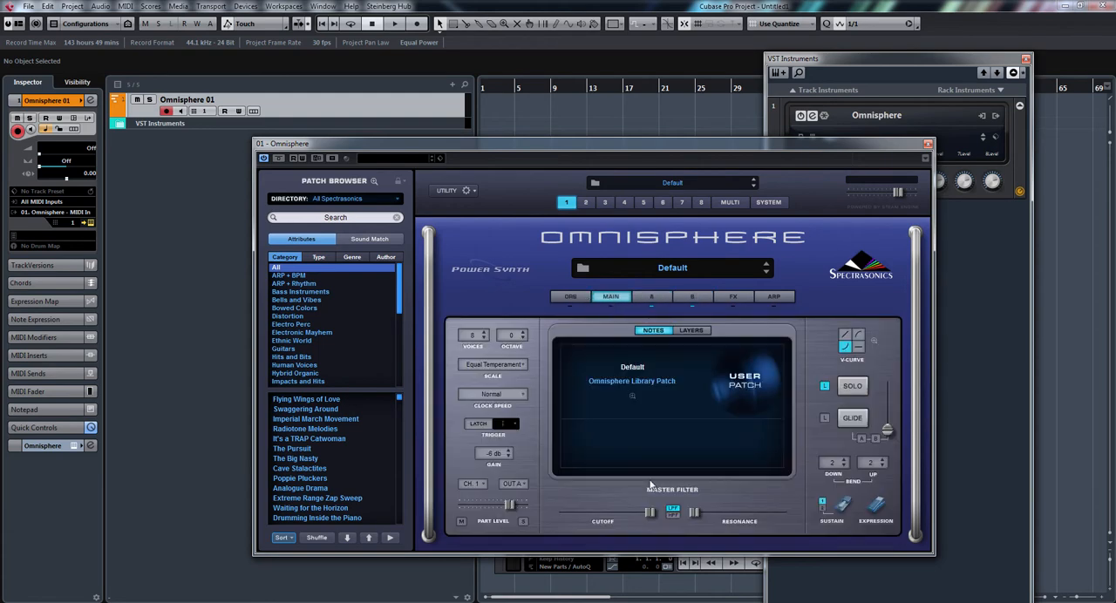
click(655, 297)
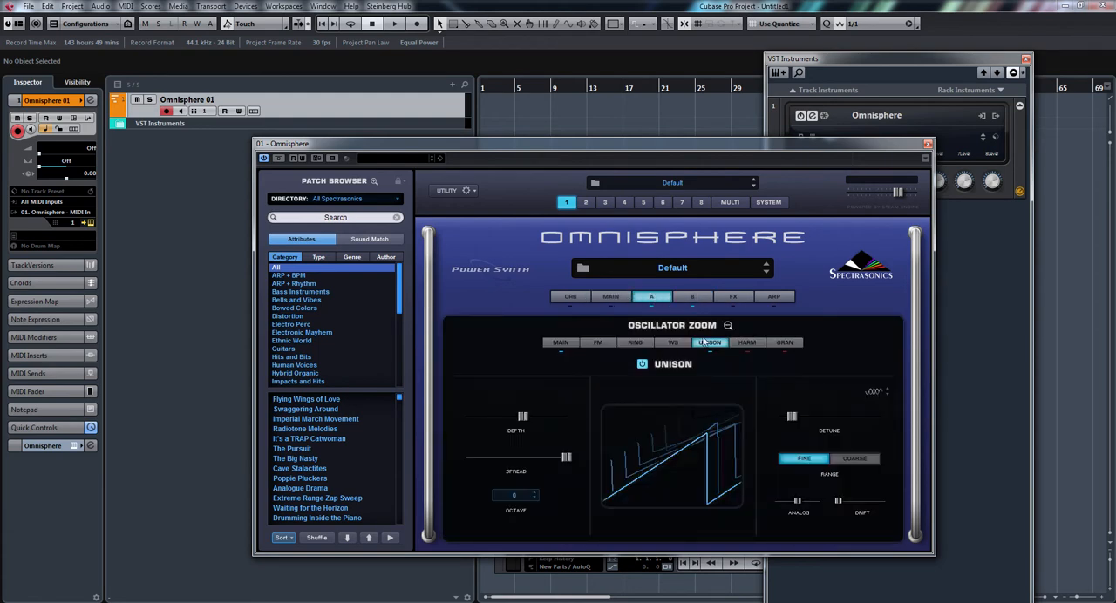
Switch layer A off and enable unison on layer B's oscillator, raising its depth to slightly past halfway.
click(728, 324)
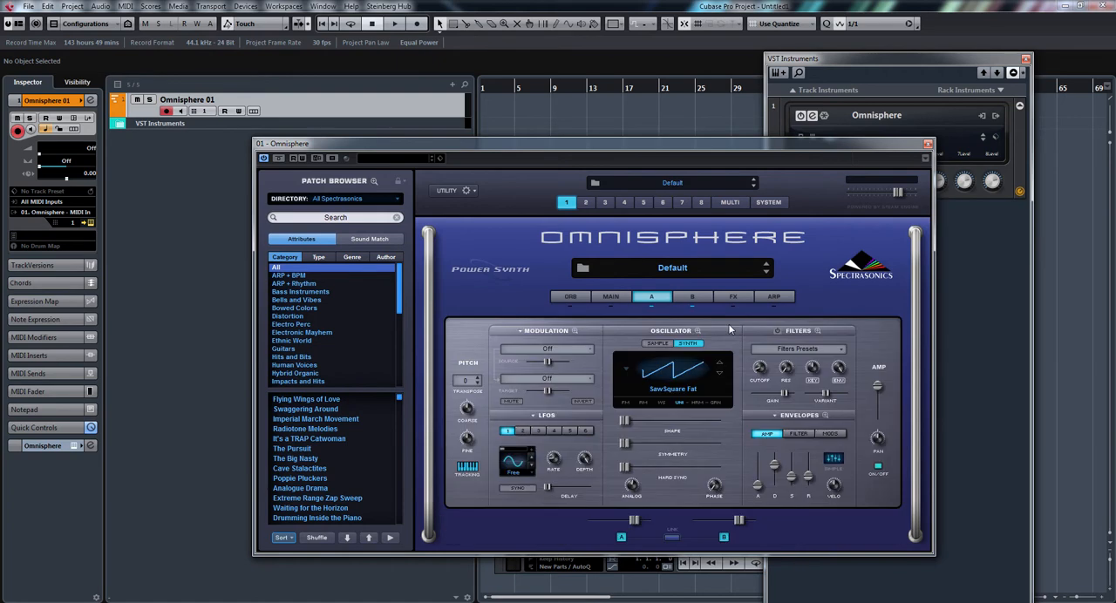
click(722, 536)
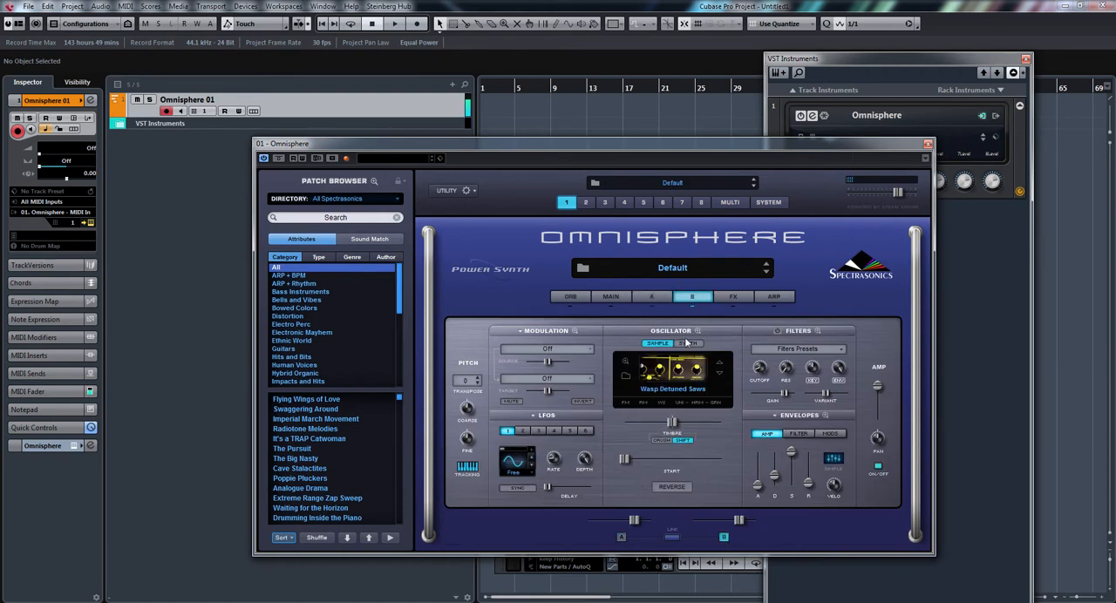
click(683, 401)
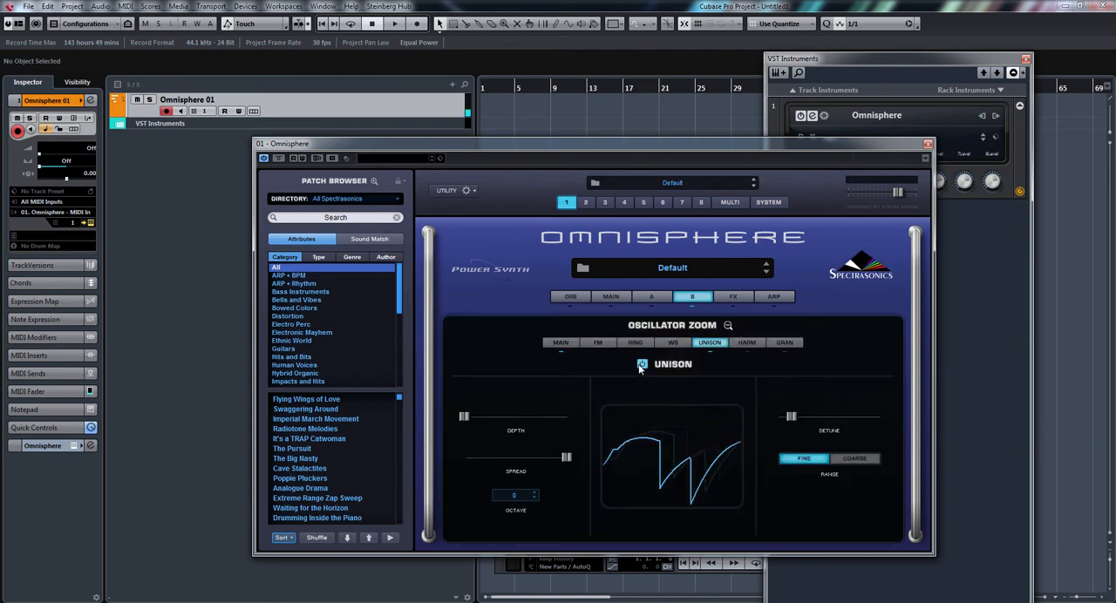
drag(465, 417, 522, 420)
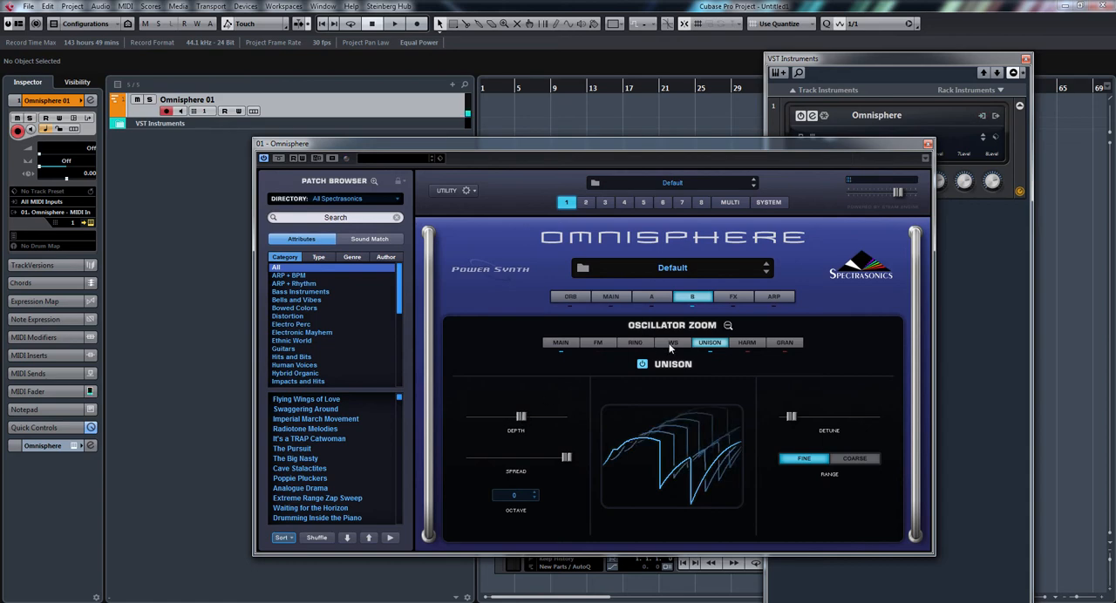
click(727, 326)
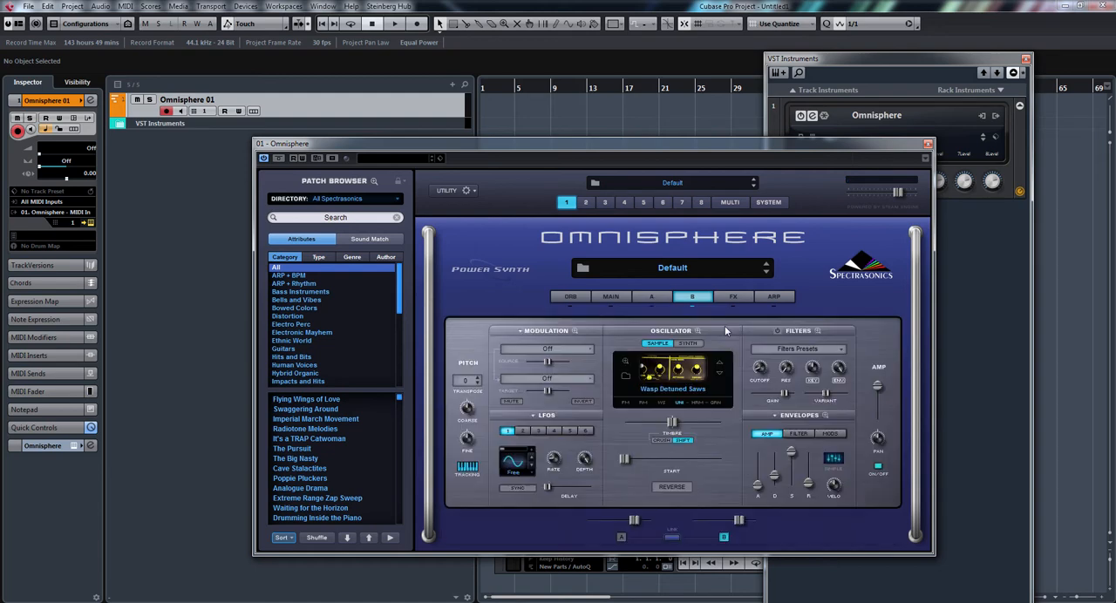
Switch layer A back on and balance the layers, raising layer B's level slightly and lowering layer A's a little.
click(621, 537)
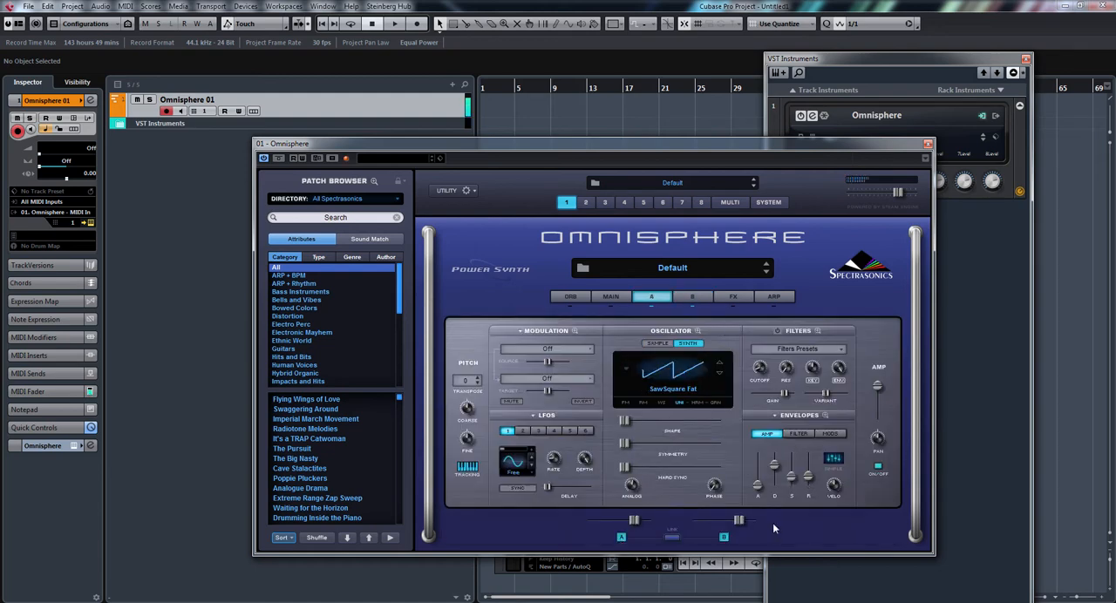
drag(738, 523, 744, 523)
mouse_move(634, 521)
mouse_down()
mouse_move(589, 523)
mouse_move(632, 523)
mouse_up()
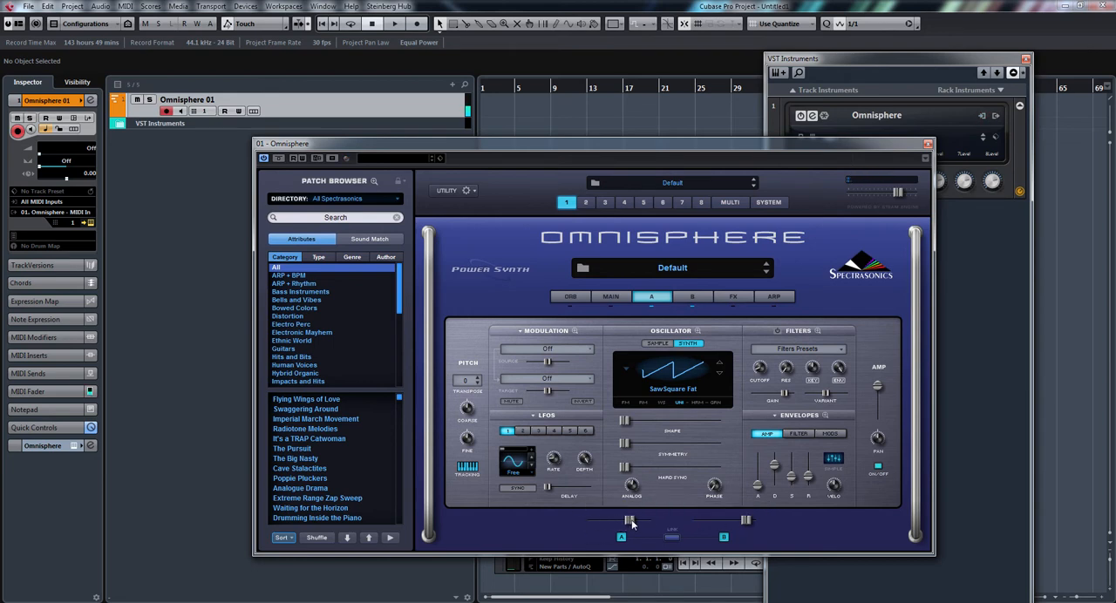
Copy layer A's amp envelope preset to layer B and link the two layers.
click(771, 417)
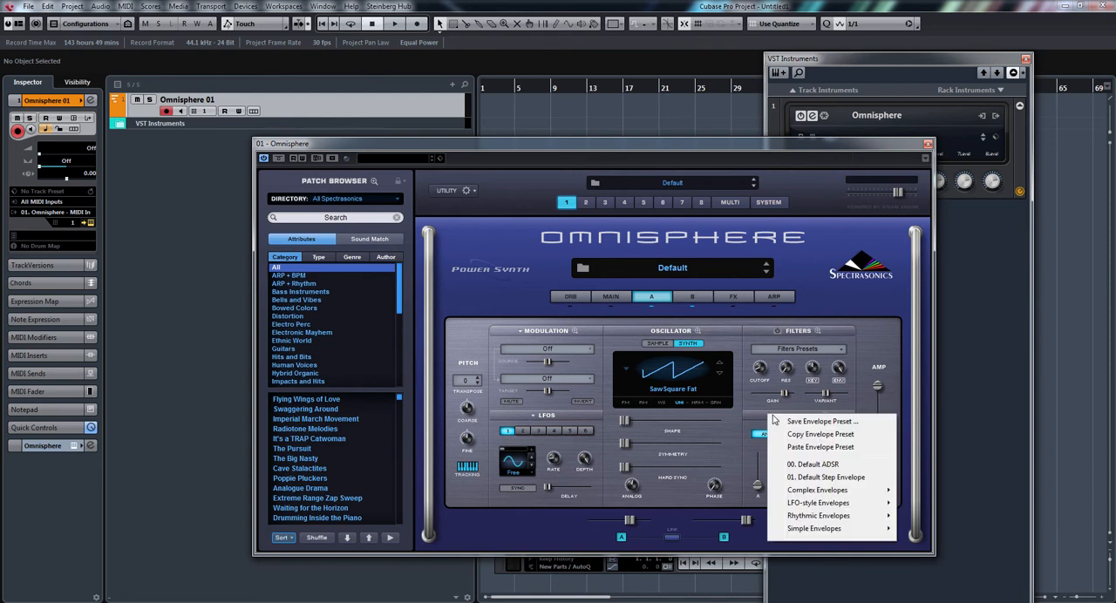
click(800, 437)
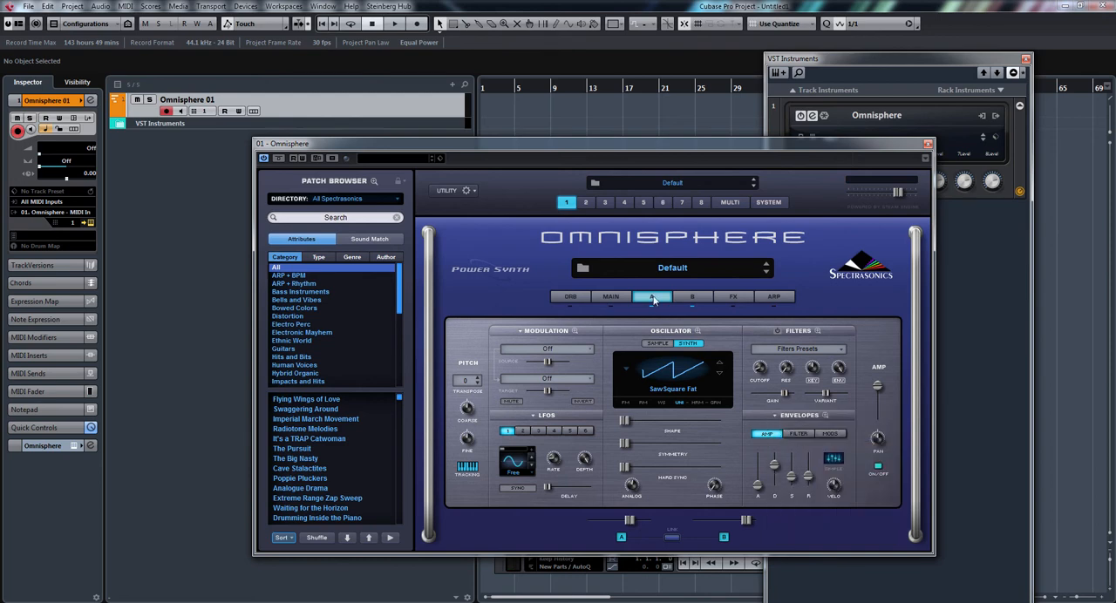
click(692, 298)
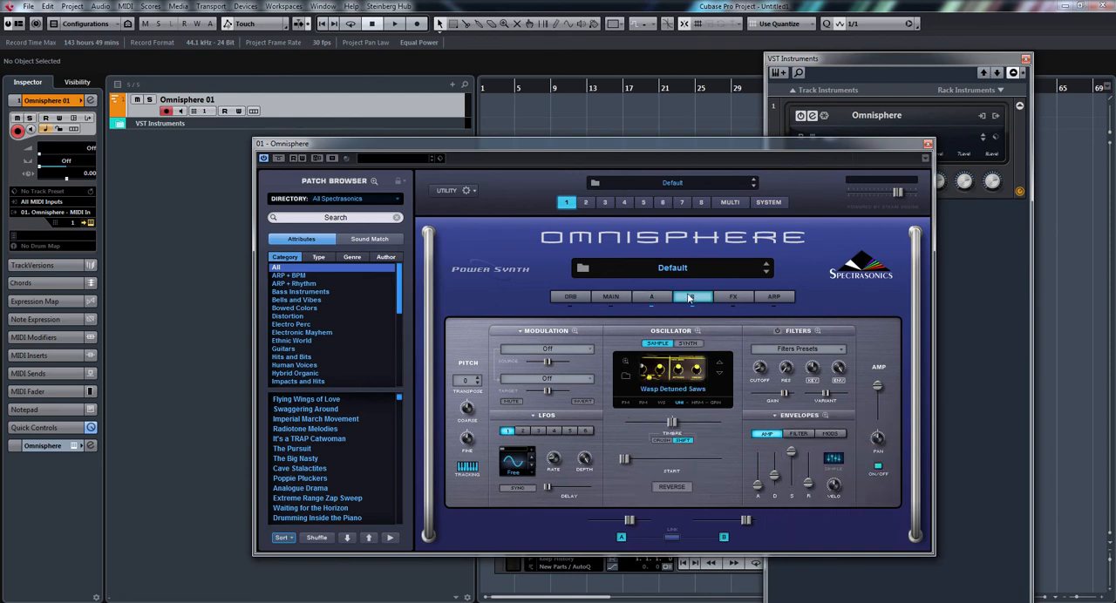
click(776, 417)
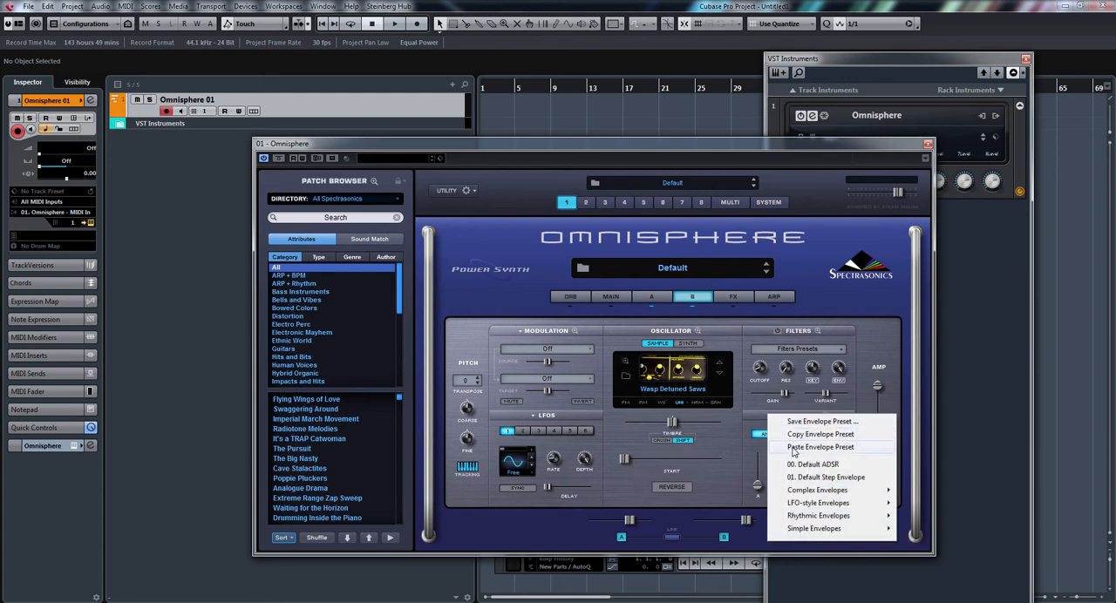
click(791, 447)
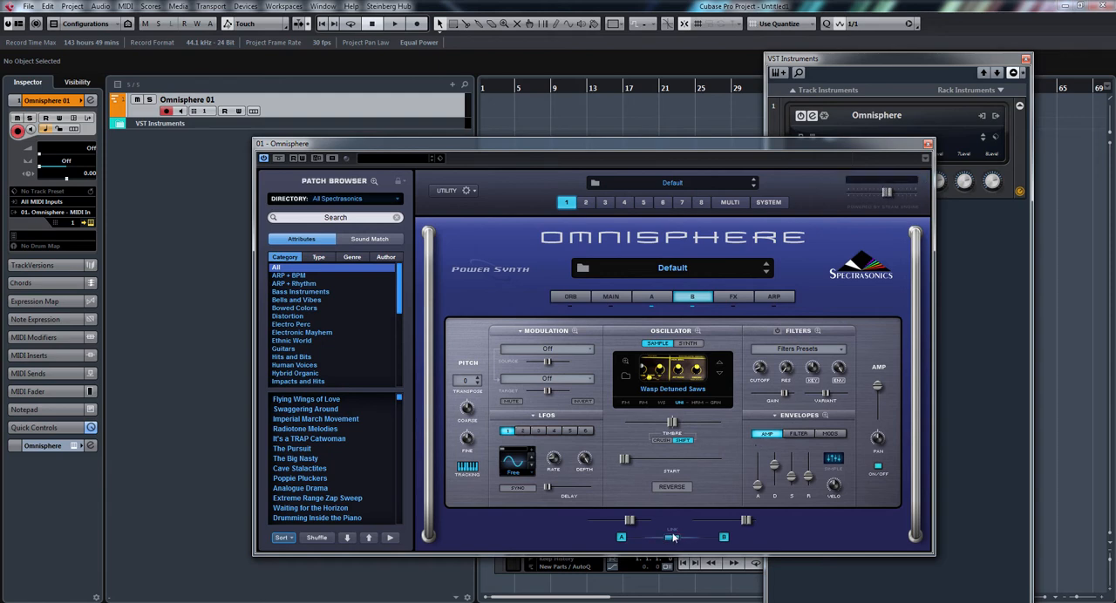
Test the layer link by raising the amp envelope decay on layer A and lowering it back on layer B.
click(660, 301)
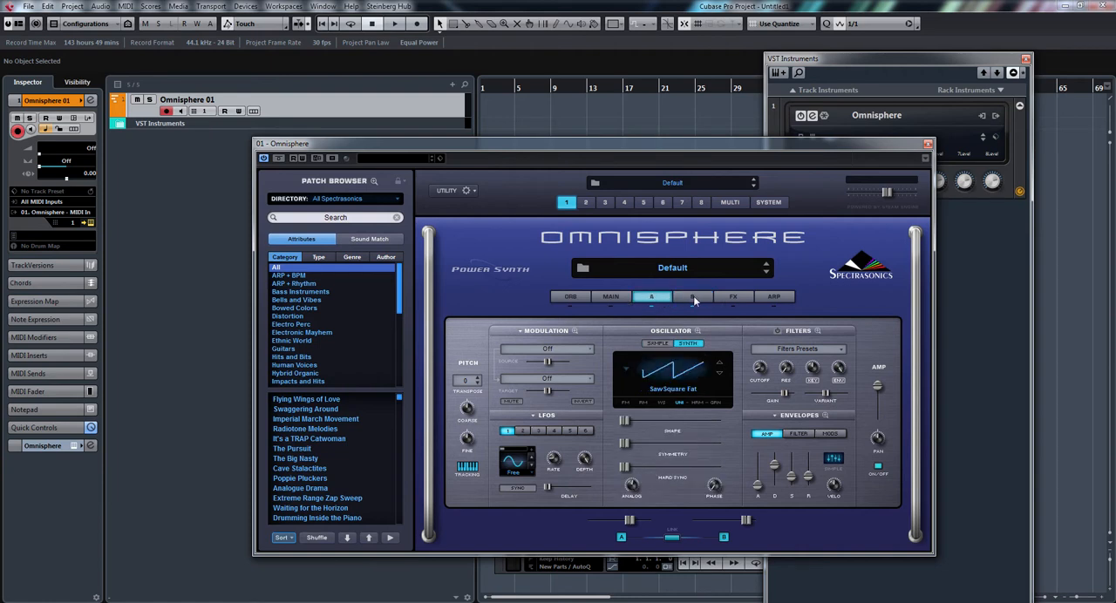
click(693, 296)
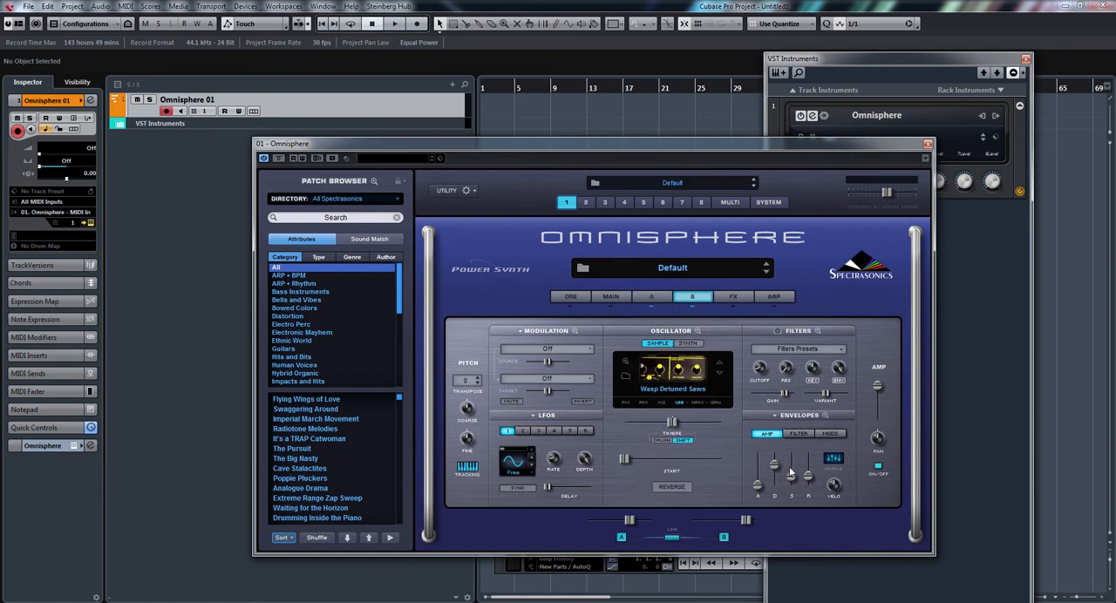
click(662, 298)
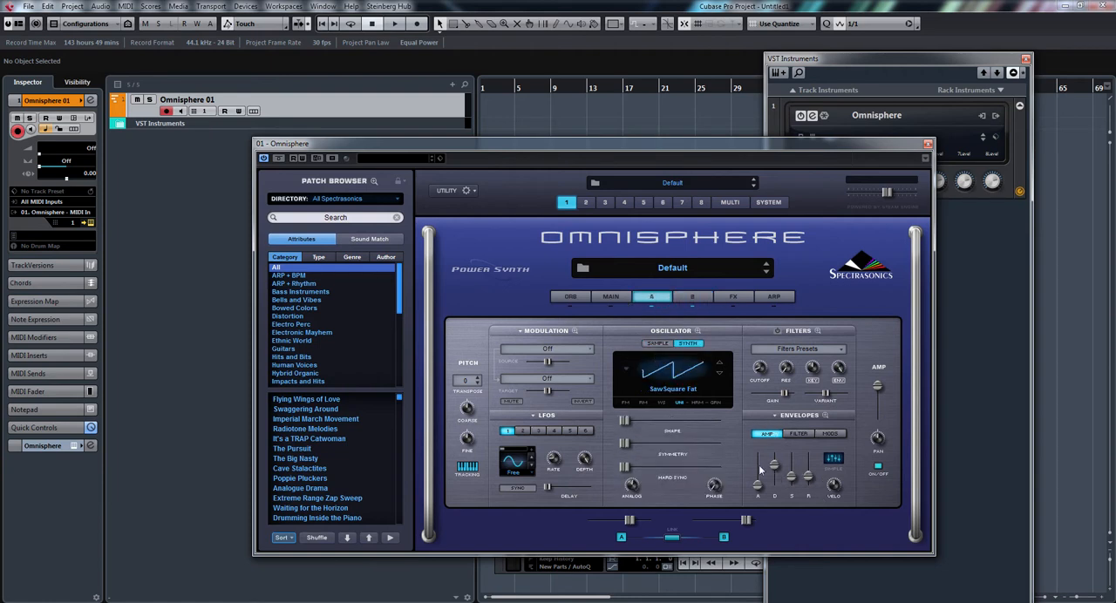
drag(775, 464, 778, 453)
click(695, 298)
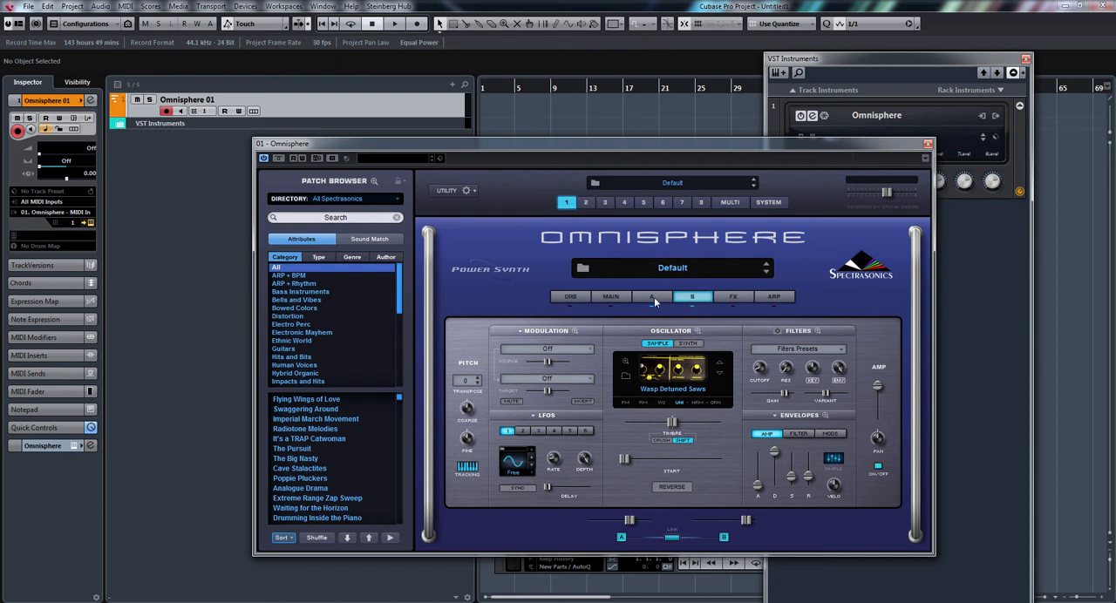
drag(772, 451, 773, 464)
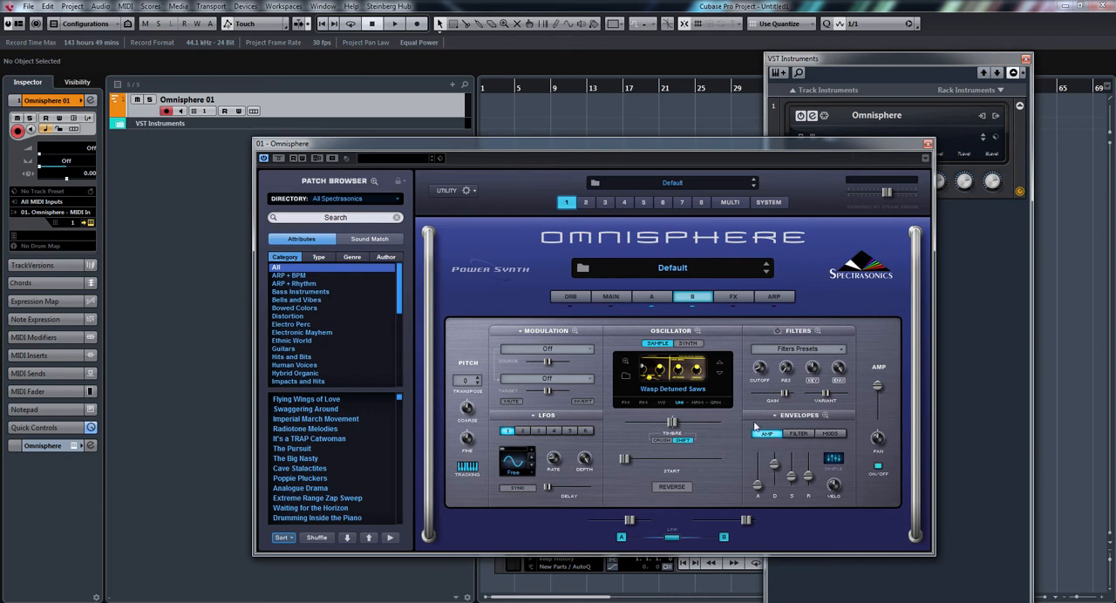
Enable layer A's filter, load the LPF Warm 24db lowpass preset and adjust its cutoff.
click(661, 303)
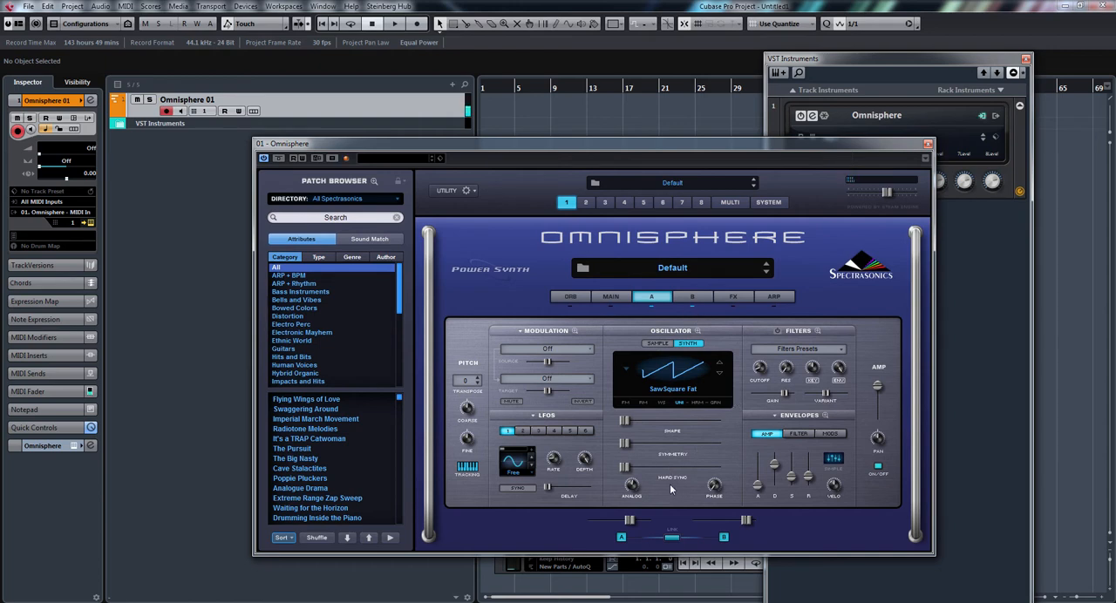
click(777, 331)
click(790, 350)
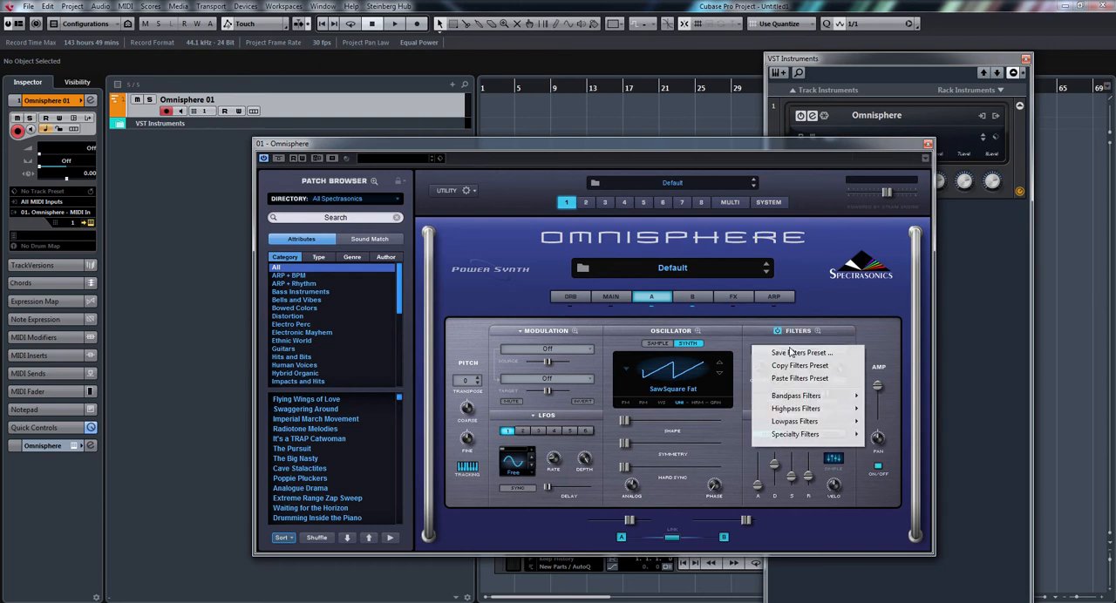
mouse_move(800, 422)
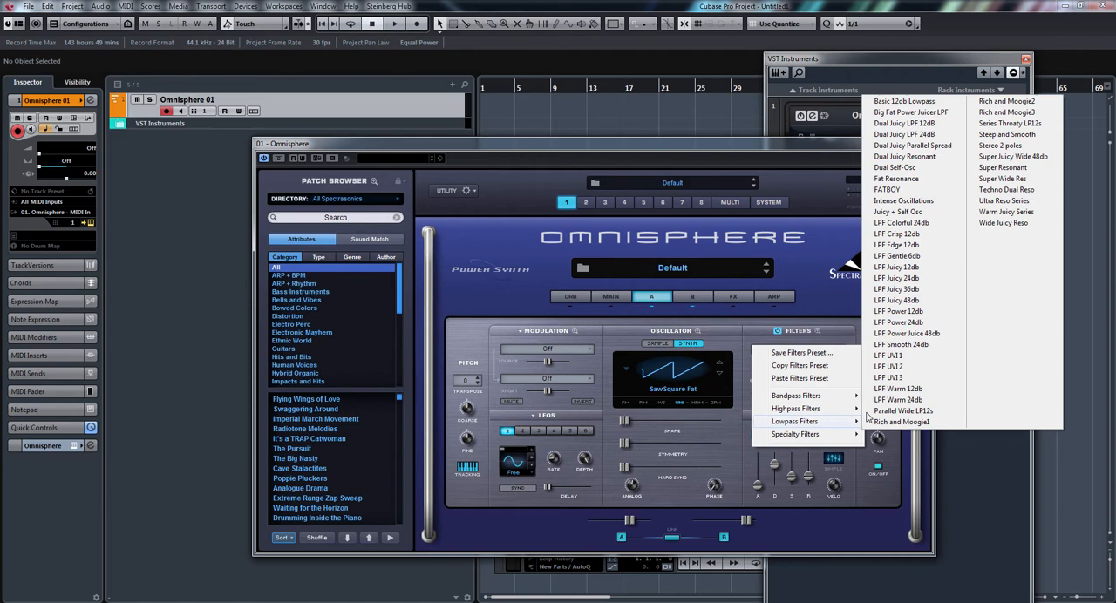
click(918, 401)
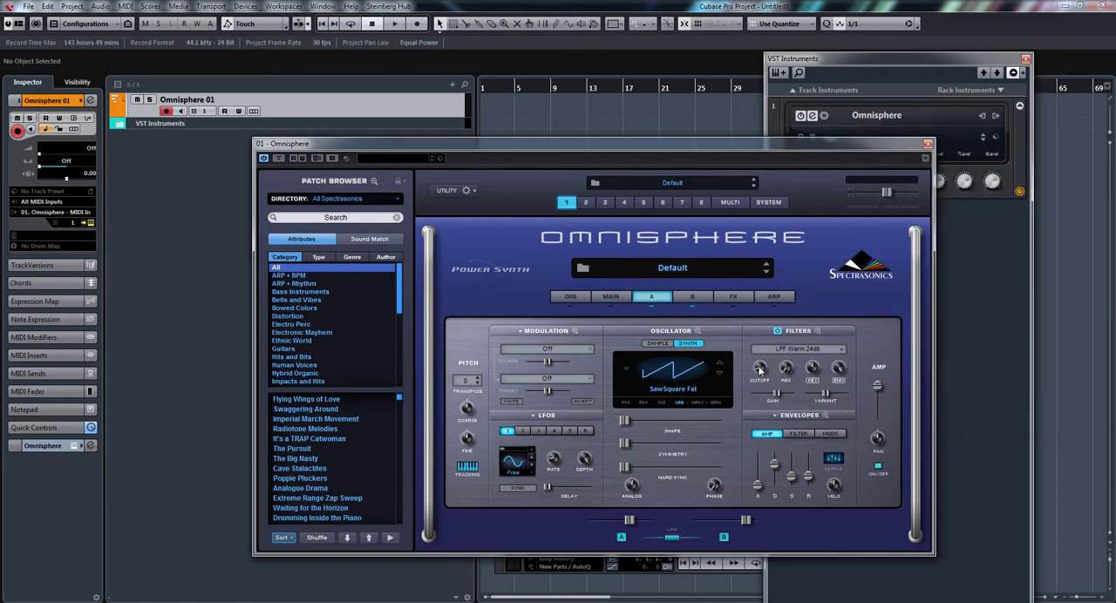
mouse_move(760, 371)
mouse_down()
mouse_move(776, 250)
mouse_move(766, 388)
mouse_move(767, 354)
mouse_up()
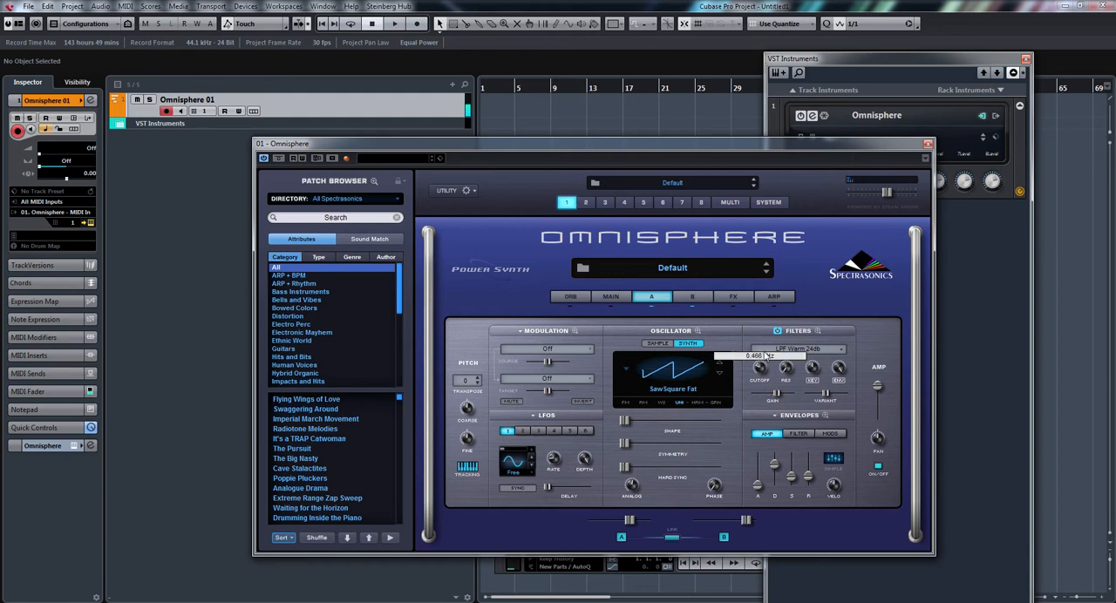
Load the LPF Warm 24db lowpass preset into layer B's filter.
click(693, 297)
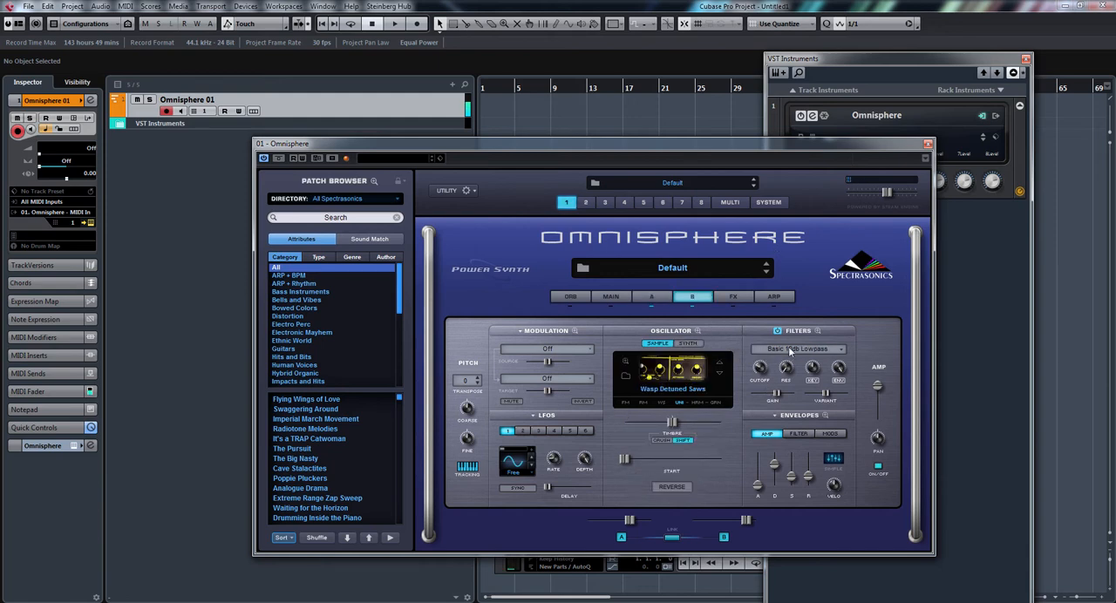
click(795, 350)
mouse_move(800, 422)
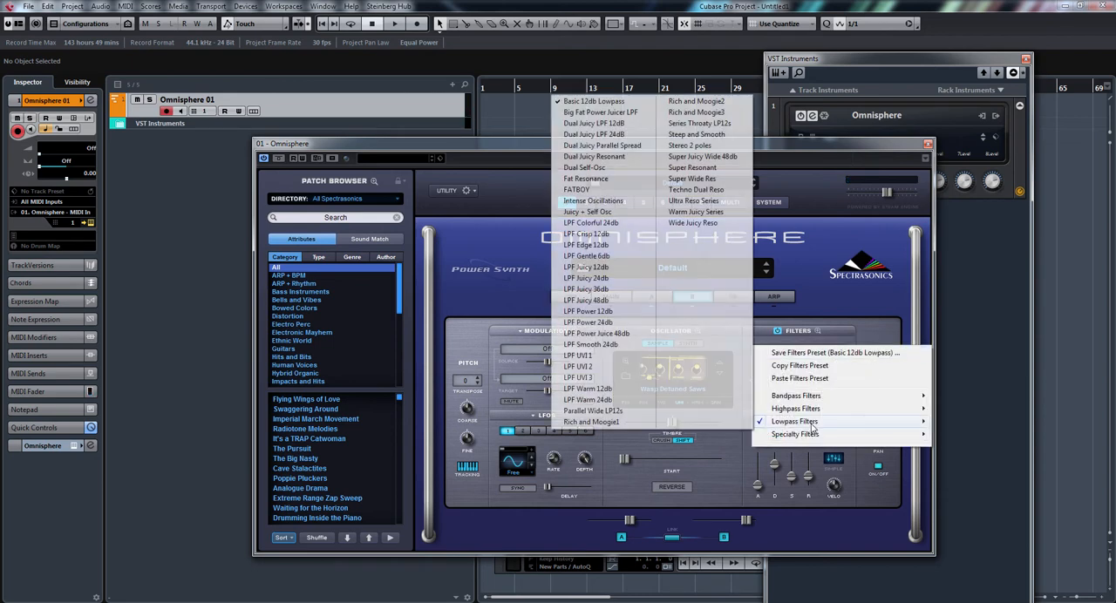
click(615, 401)
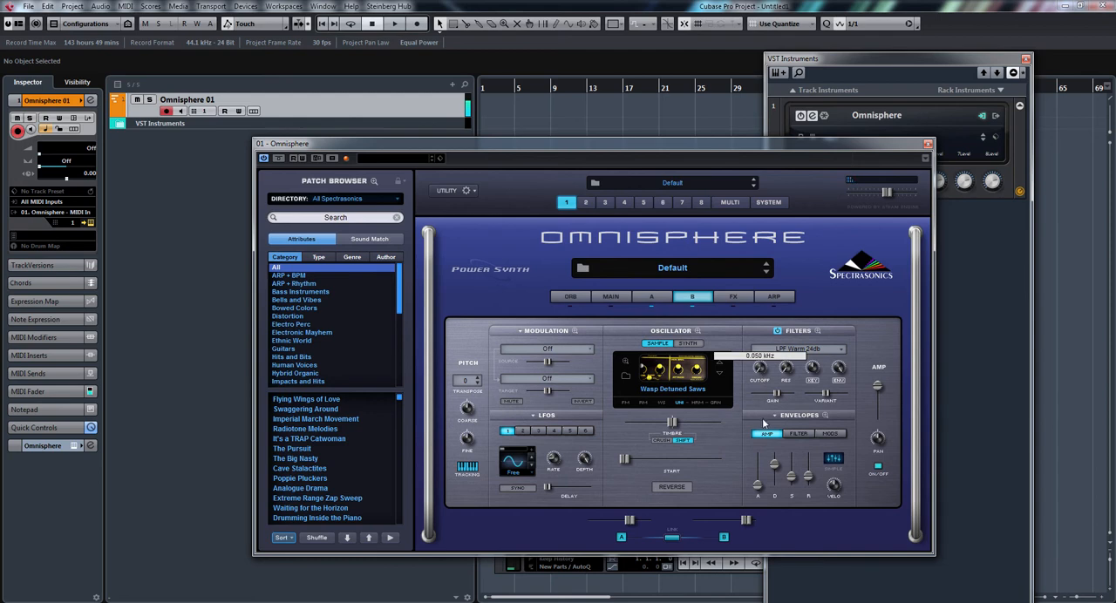
Set layer A's filter cutoff to MIDI CC Learn and check the control on both layers.
click(652, 297)
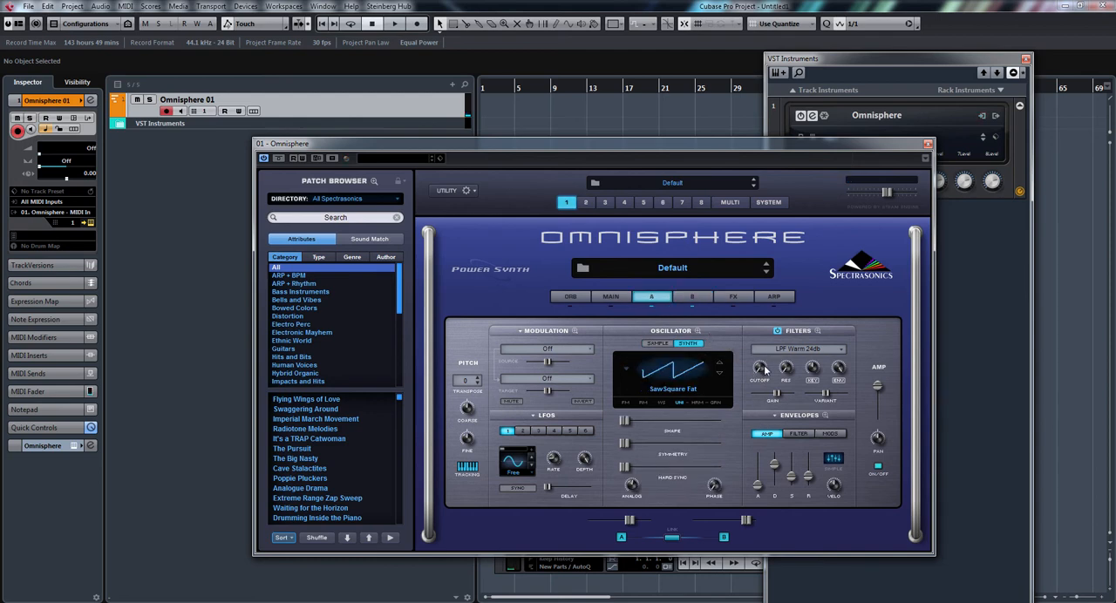
right_click(759, 372)
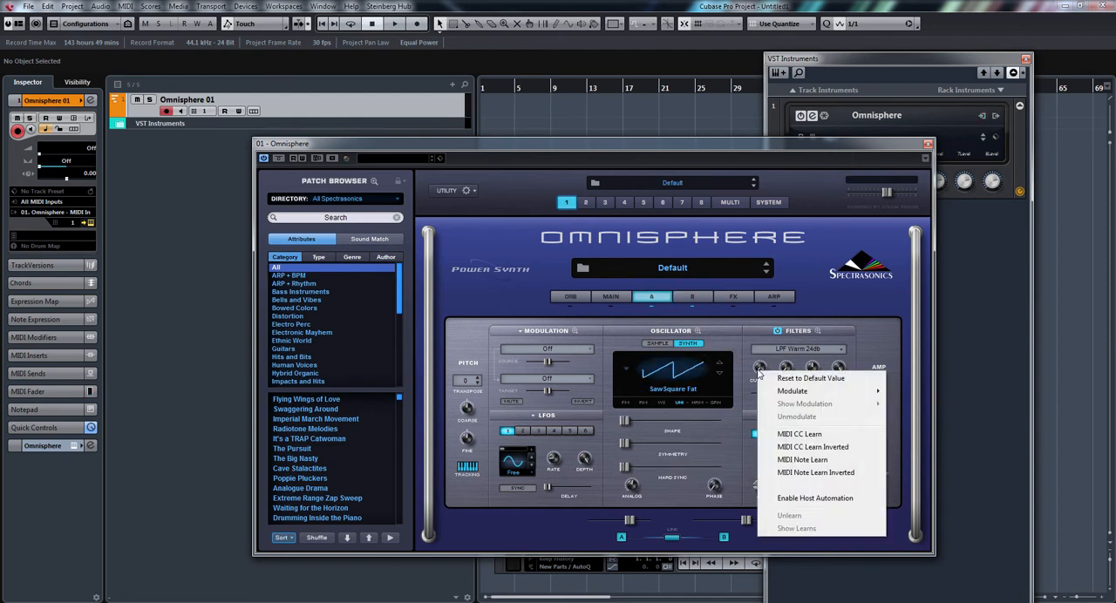
click(802, 435)
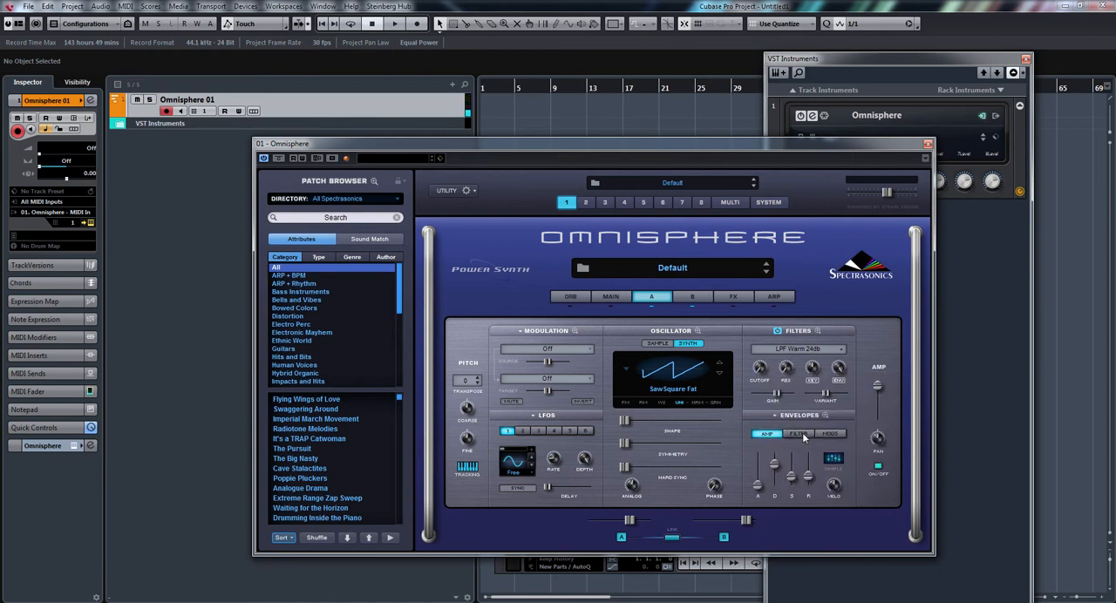
click(686, 294)
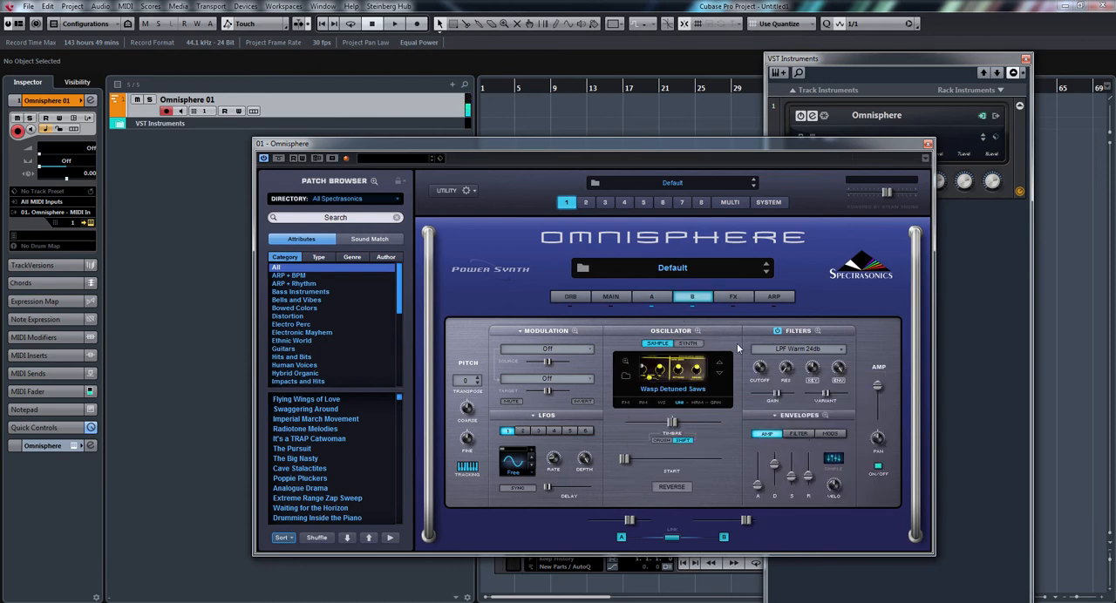
click(660, 298)
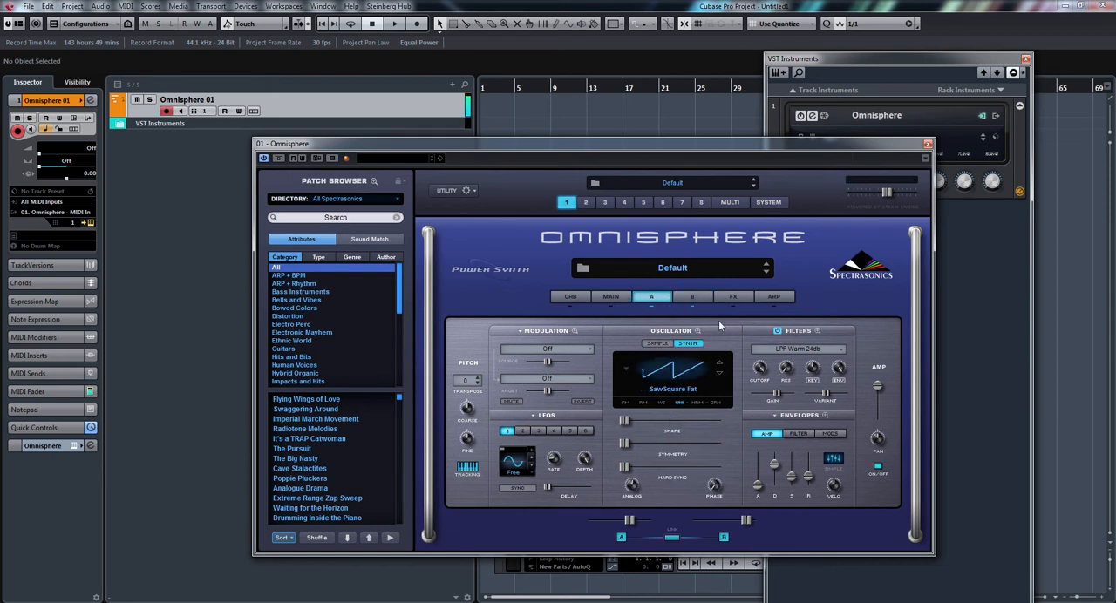
Add a PRO-Verb reverb to the first common effects slot and load its BladeRunner 1 long reverb preset.
click(733, 297)
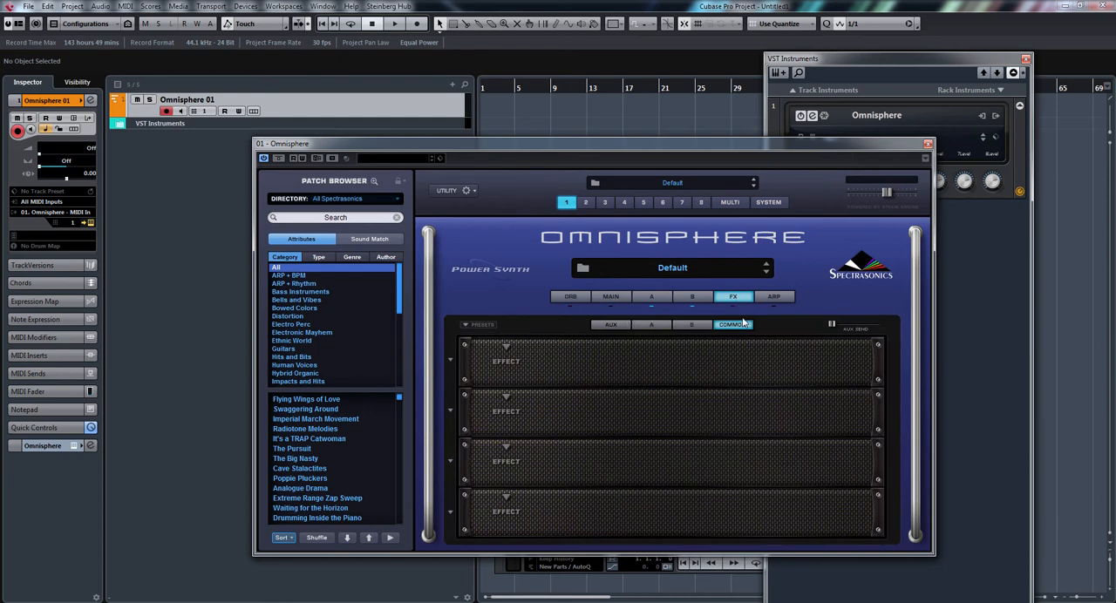
click(505, 348)
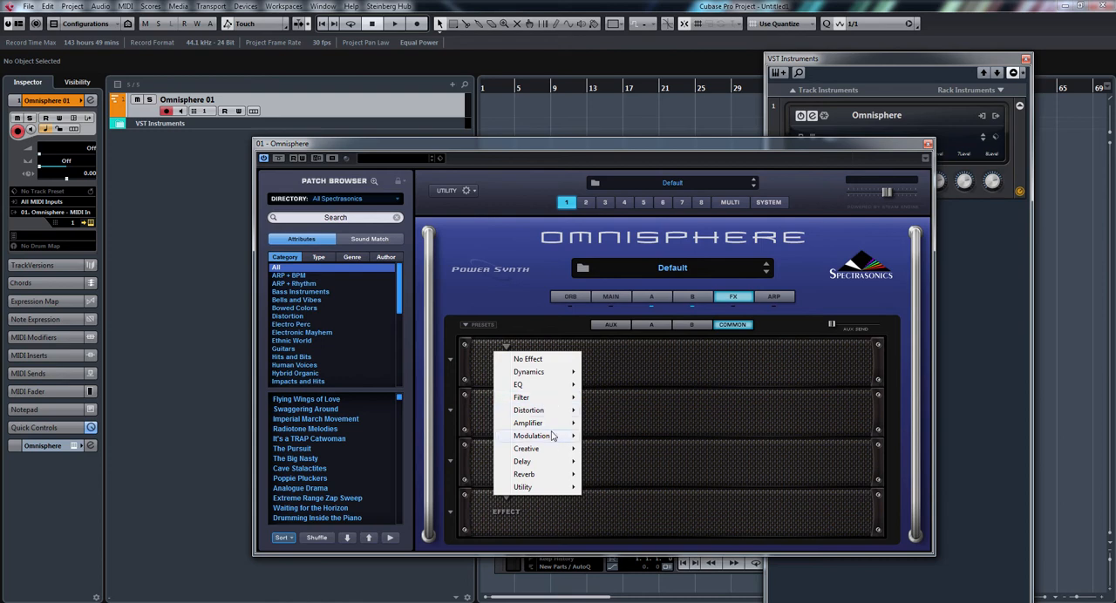
mouse_move(553, 476)
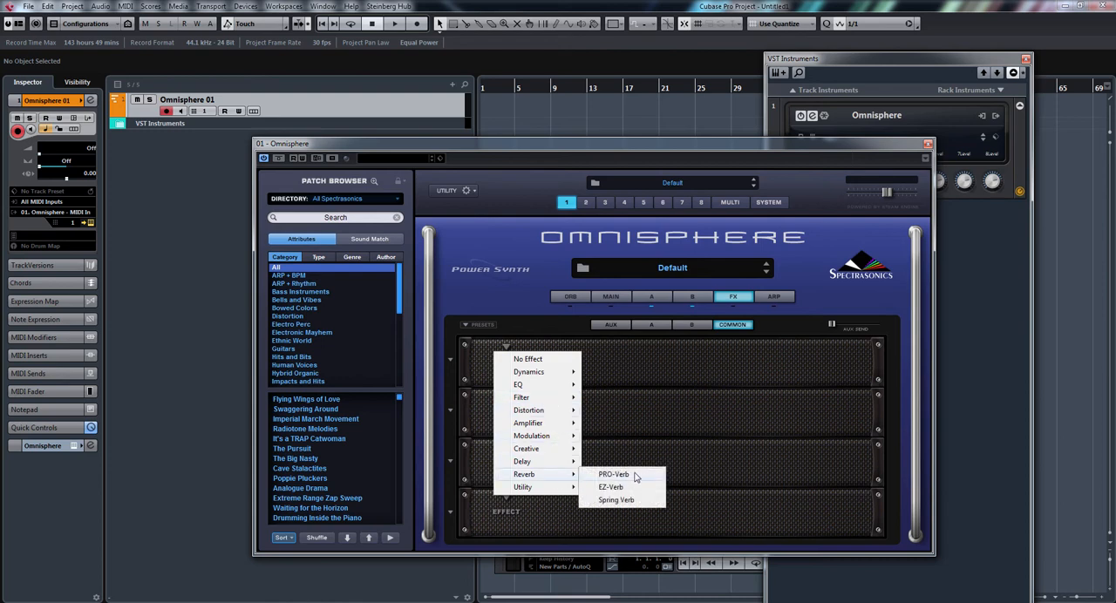
click(633, 474)
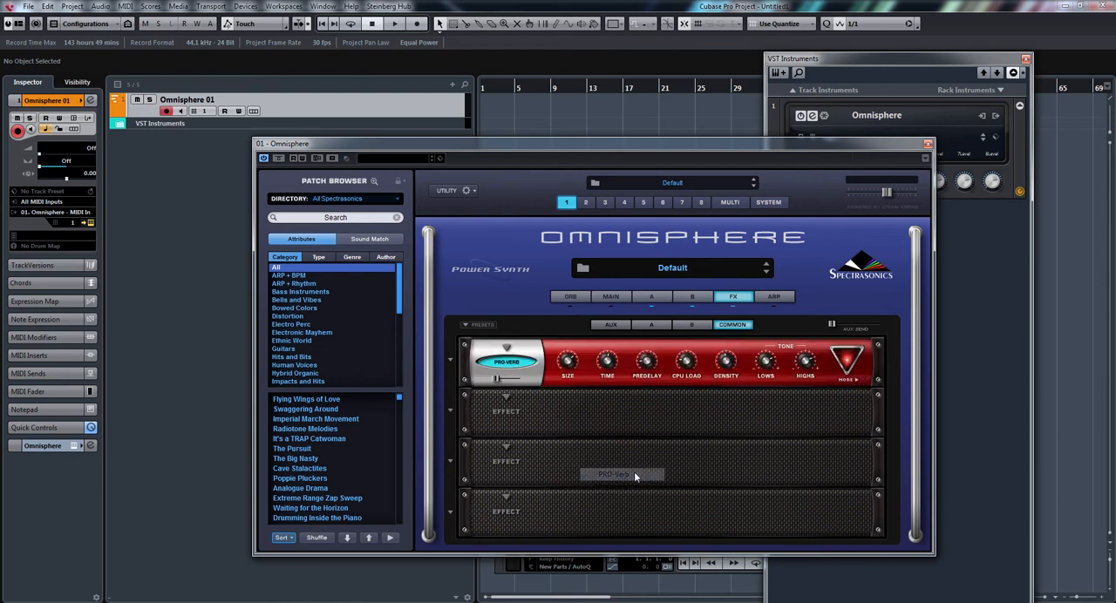
click(454, 358)
mouse_move(493, 425)
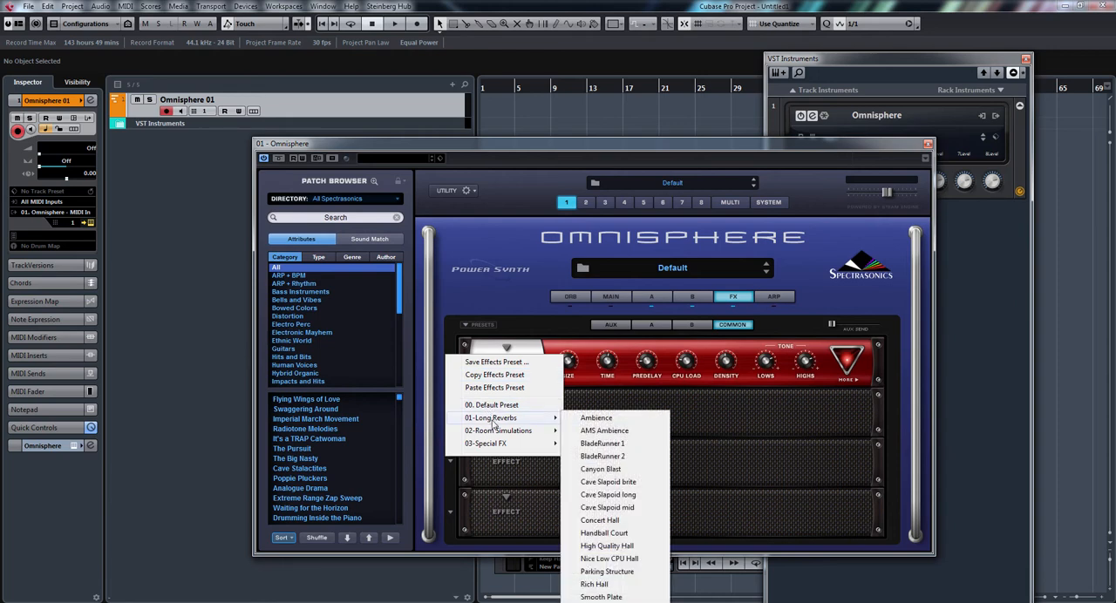
click(624, 443)
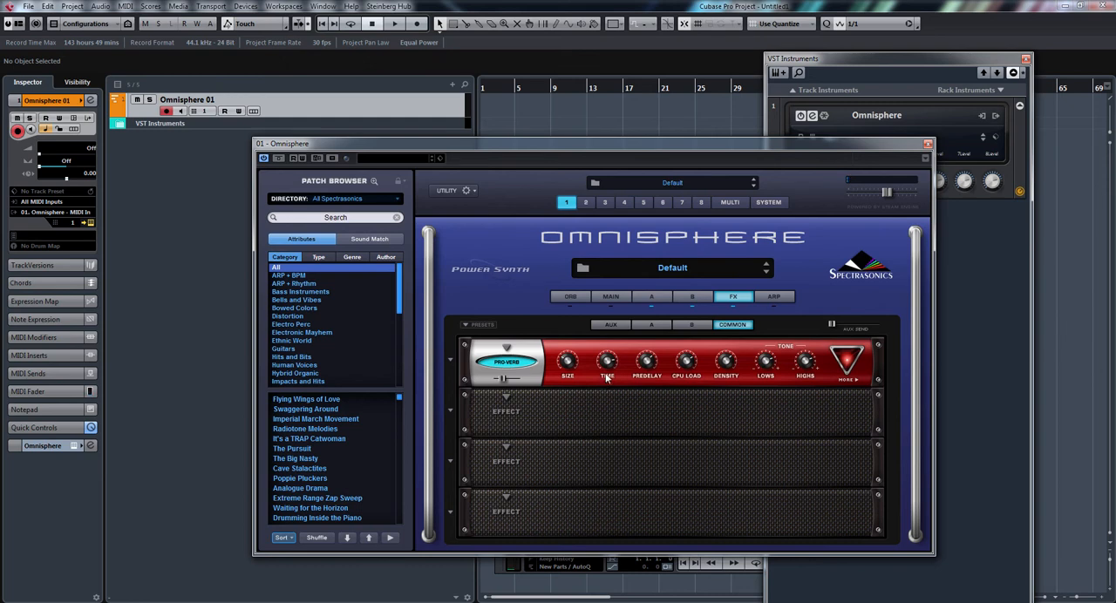
Add an Analog Chorus to the second common effects slot, load the CE-5 Warm preset and lower its mix.
click(507, 398)
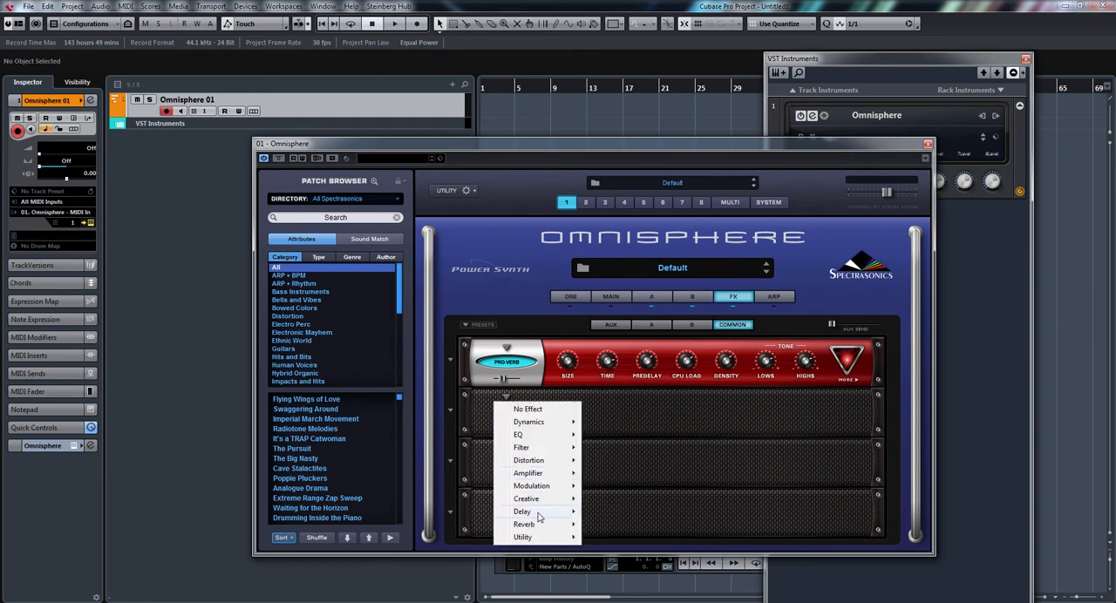
mouse_move(545, 494)
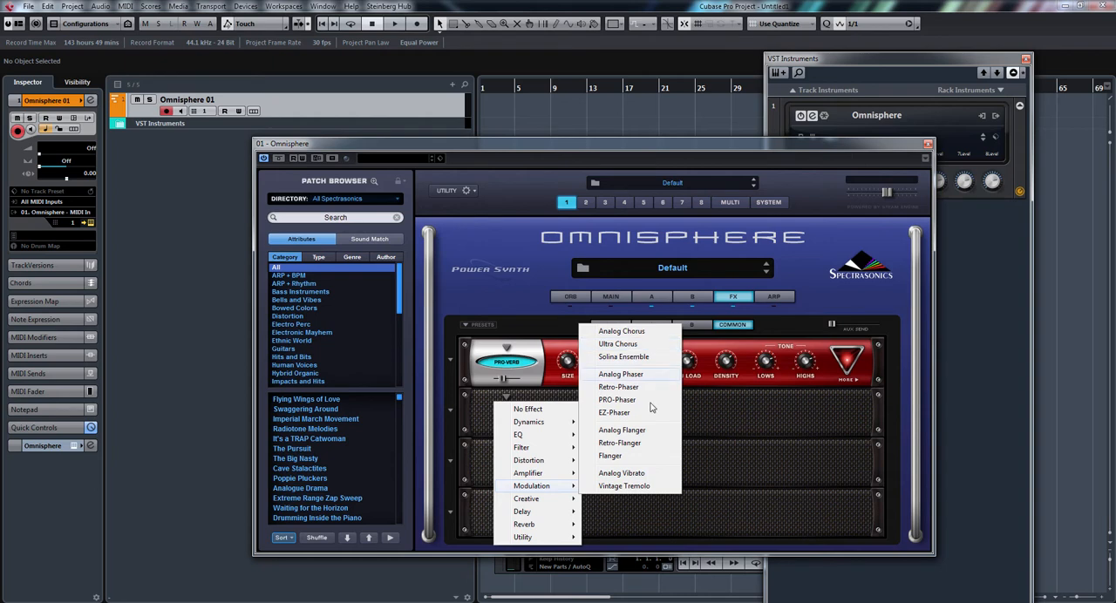
click(638, 332)
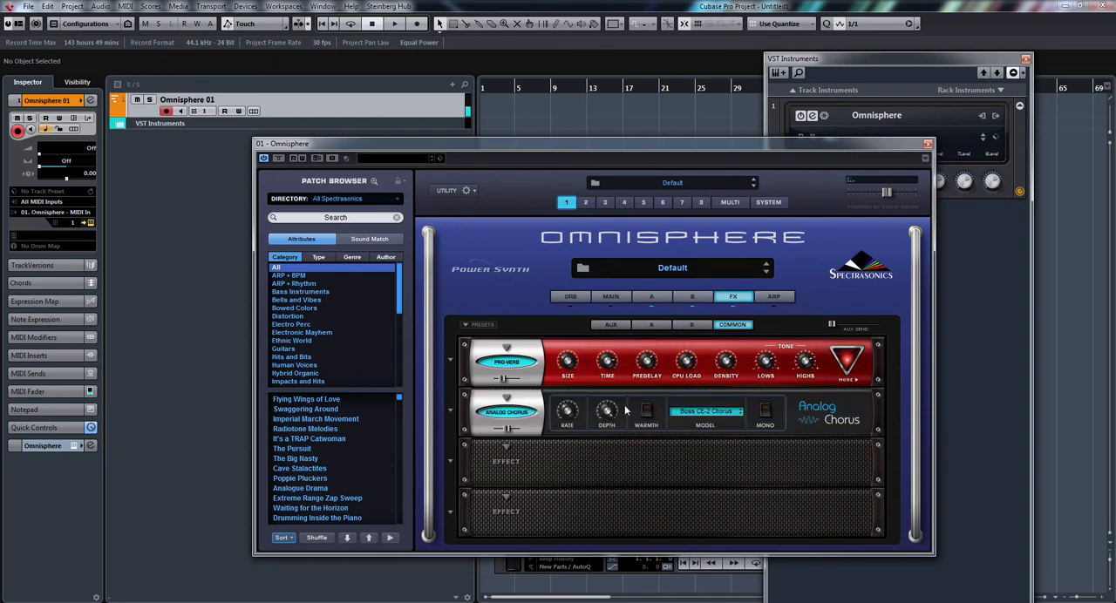
click(451, 408)
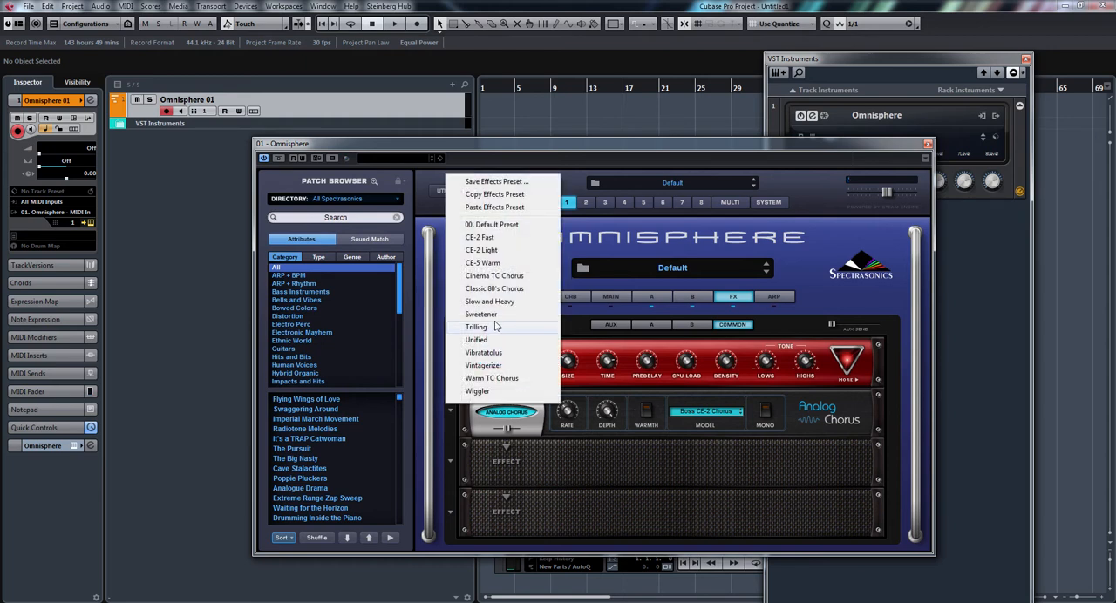
click(523, 262)
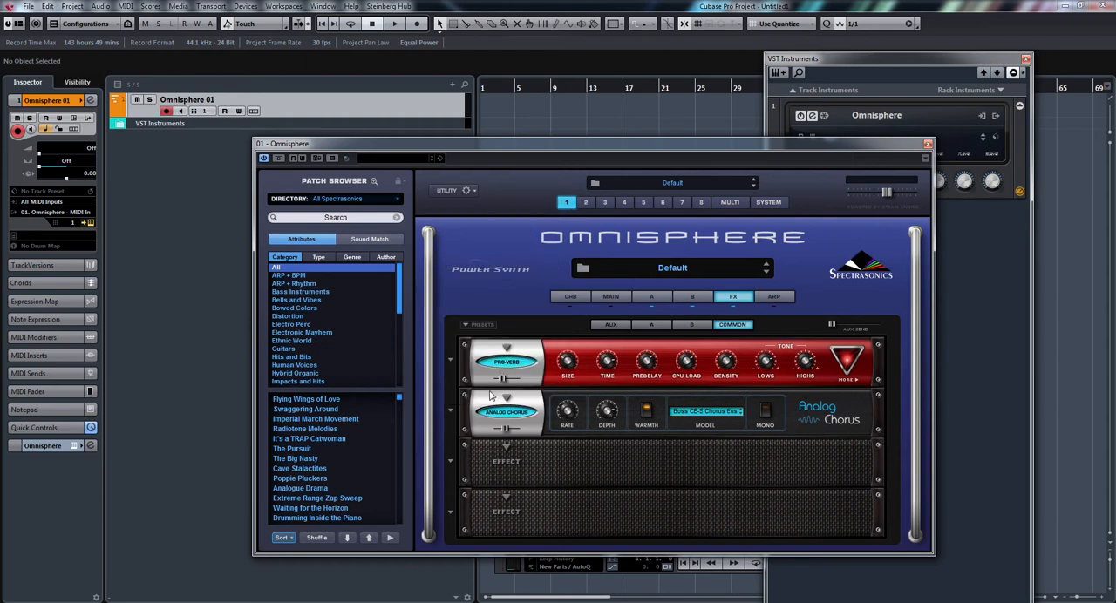
mouse_move(505, 429)
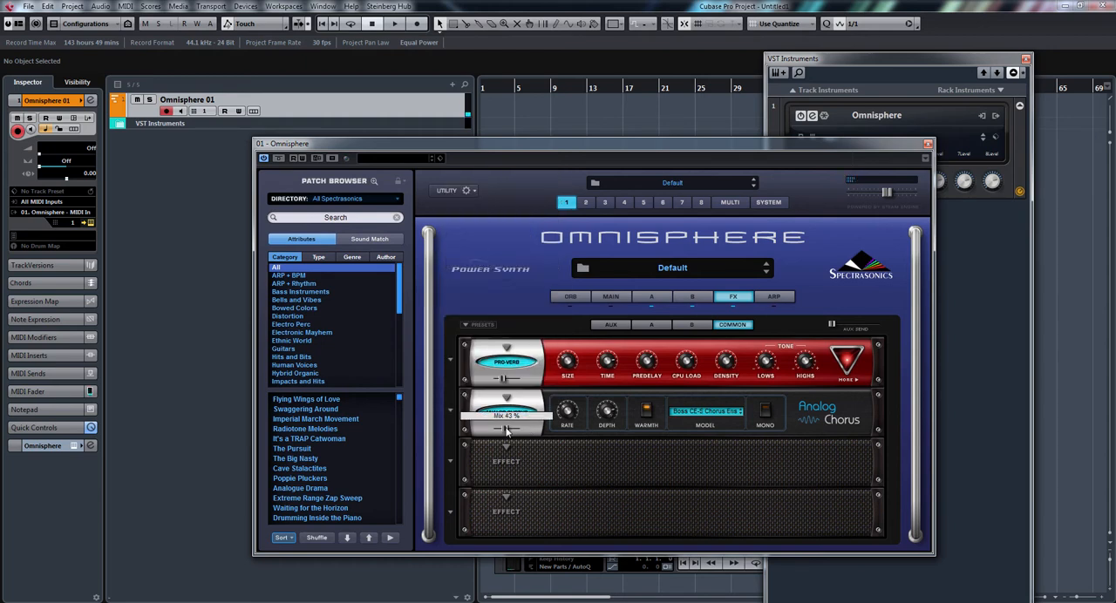
drag(505, 430, 499, 431)
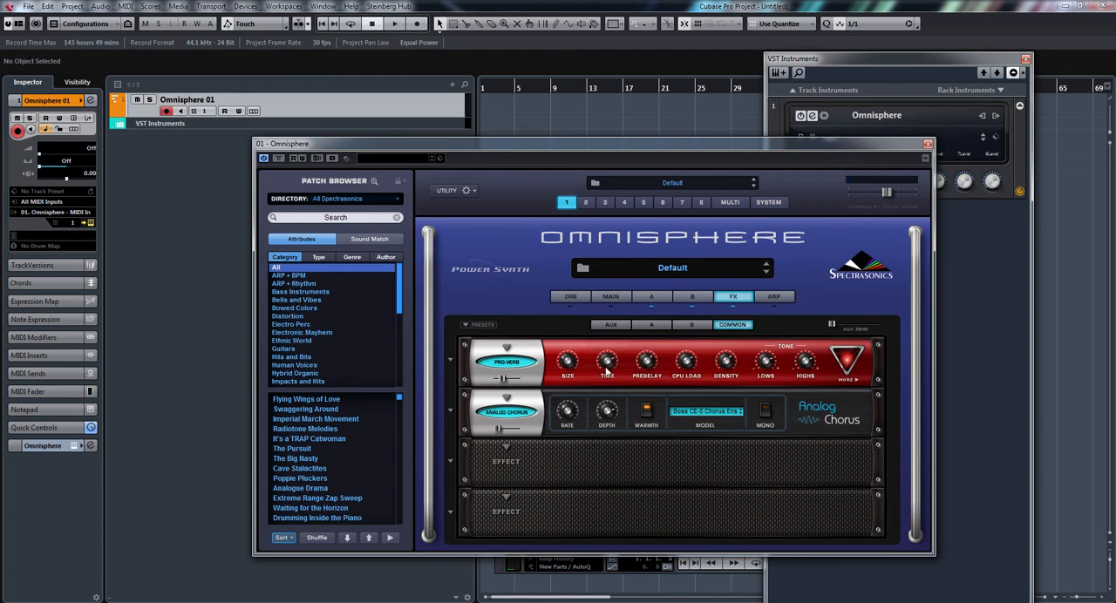
click(613, 298)
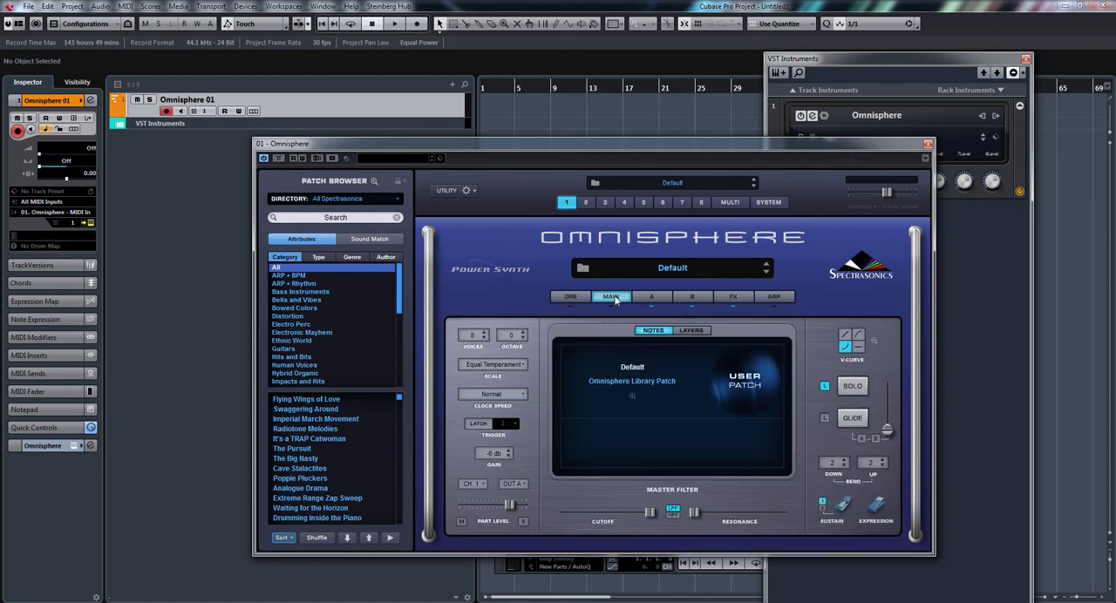
click(664, 301)
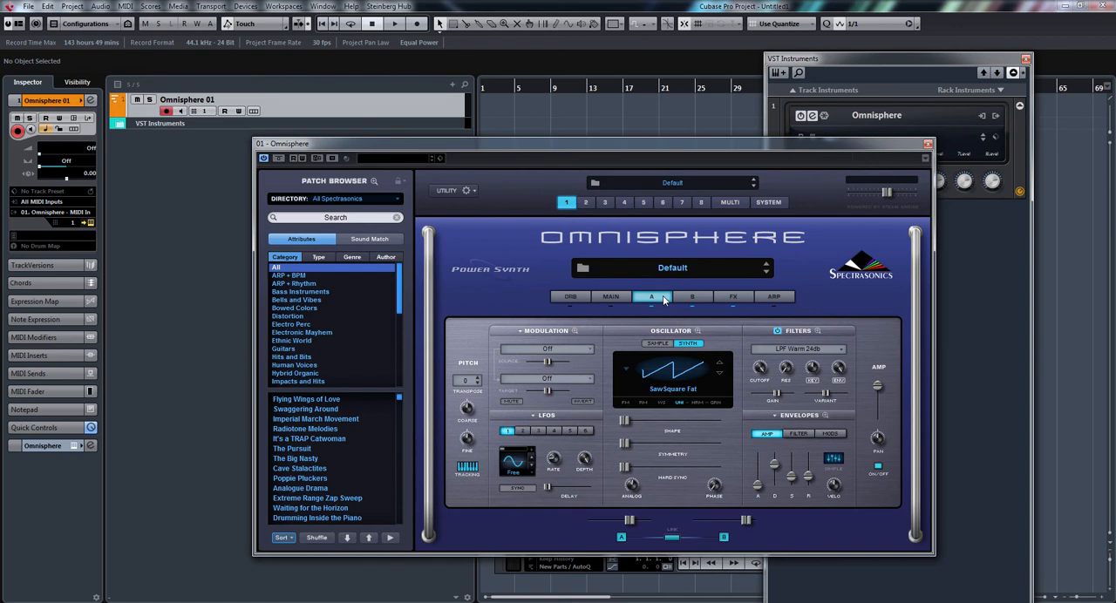
Save the patch as "big synth" in the Mass Force category folder of the User patches.
click(461, 194)
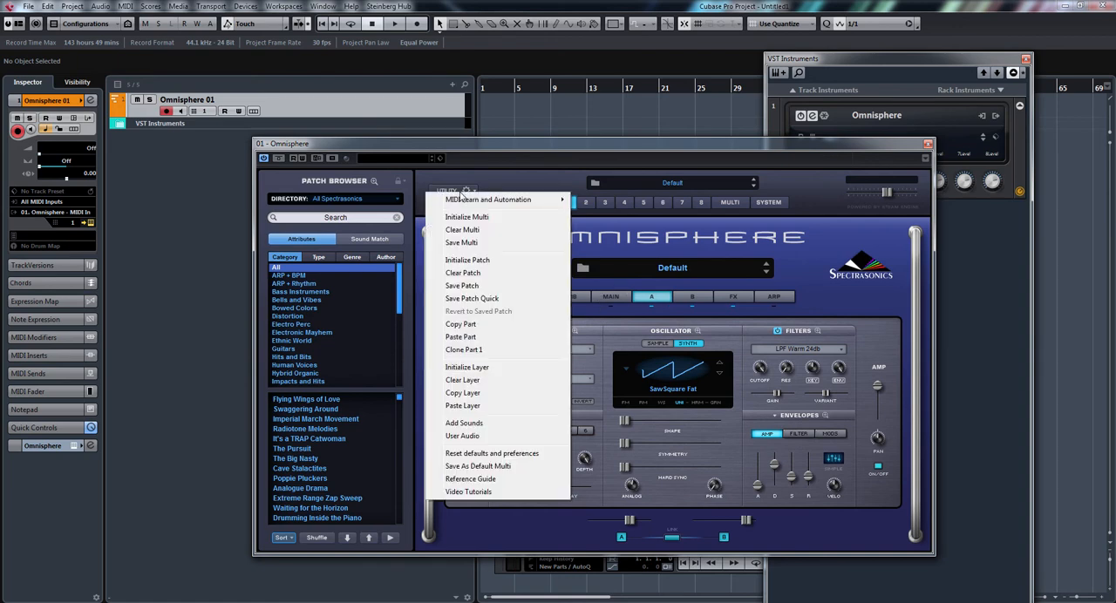
click(495, 295)
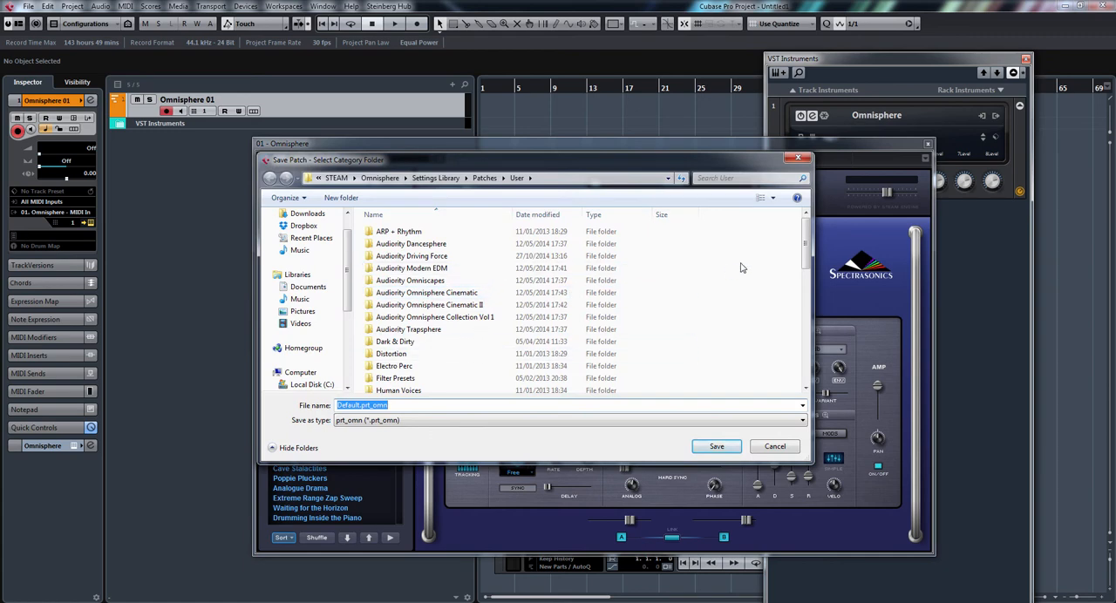
scroll(807, 248, down, 3)
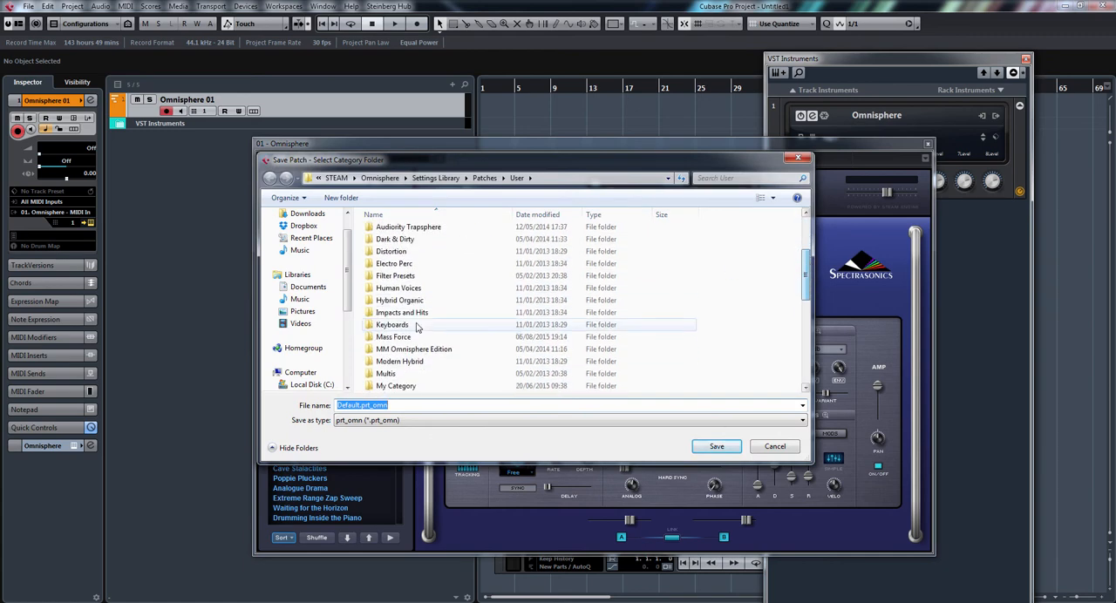
double_click(410, 338)
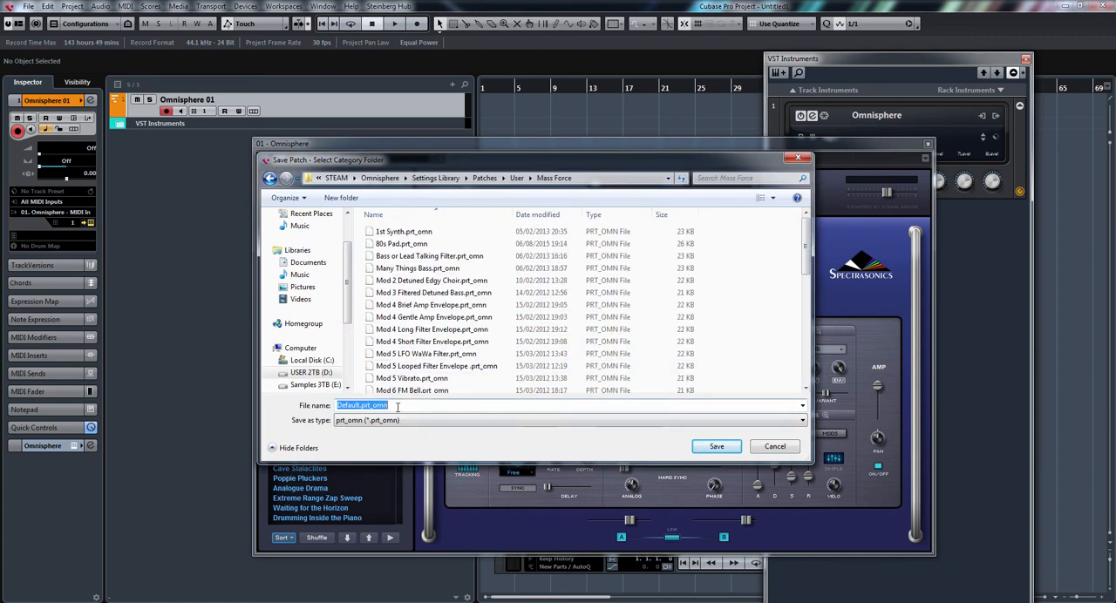
text(big synth)
click(711, 448)
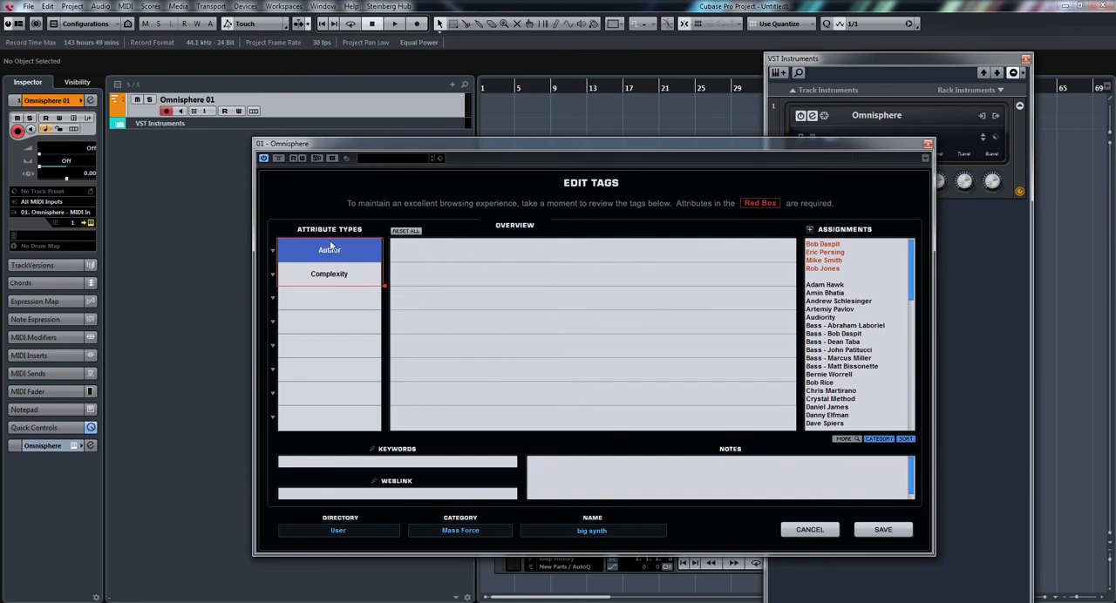
Tag the patch with the author's name and the complexity Level 2 - Medium.
click(833, 261)
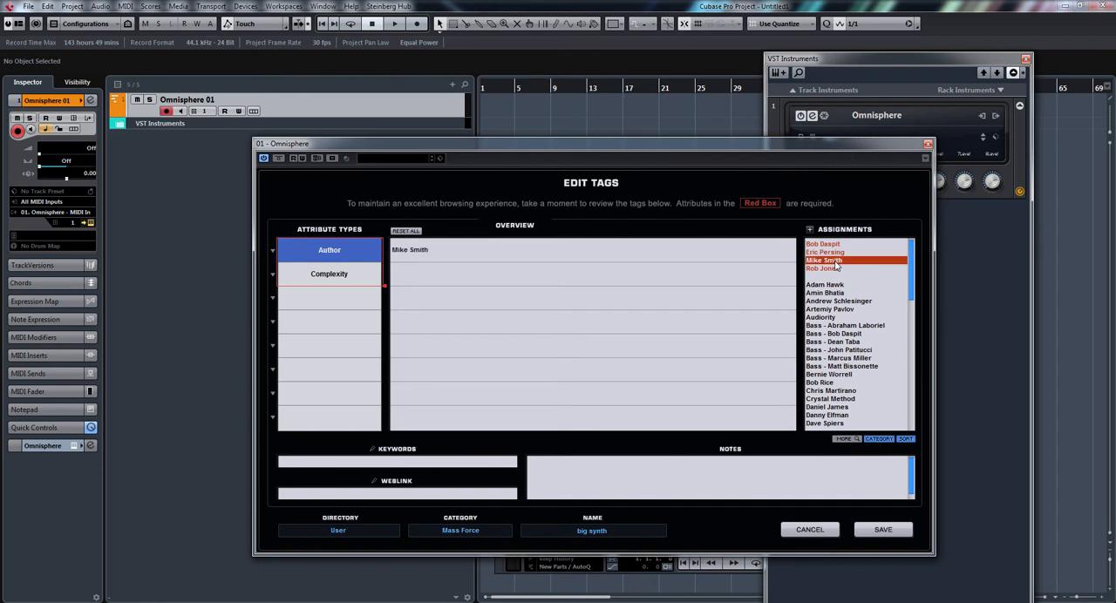
click(325, 274)
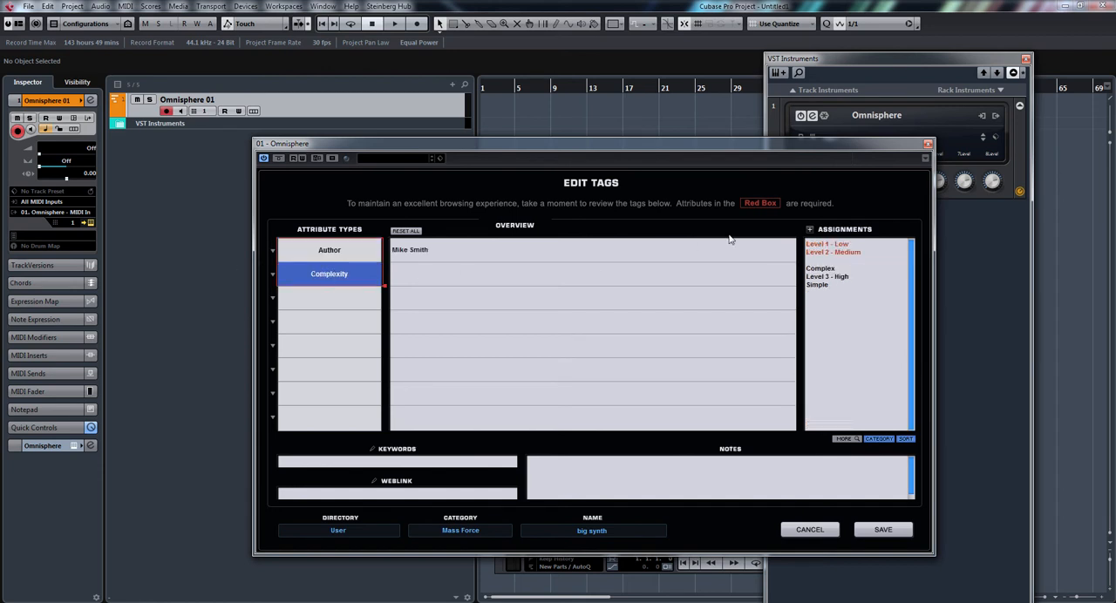
click(833, 253)
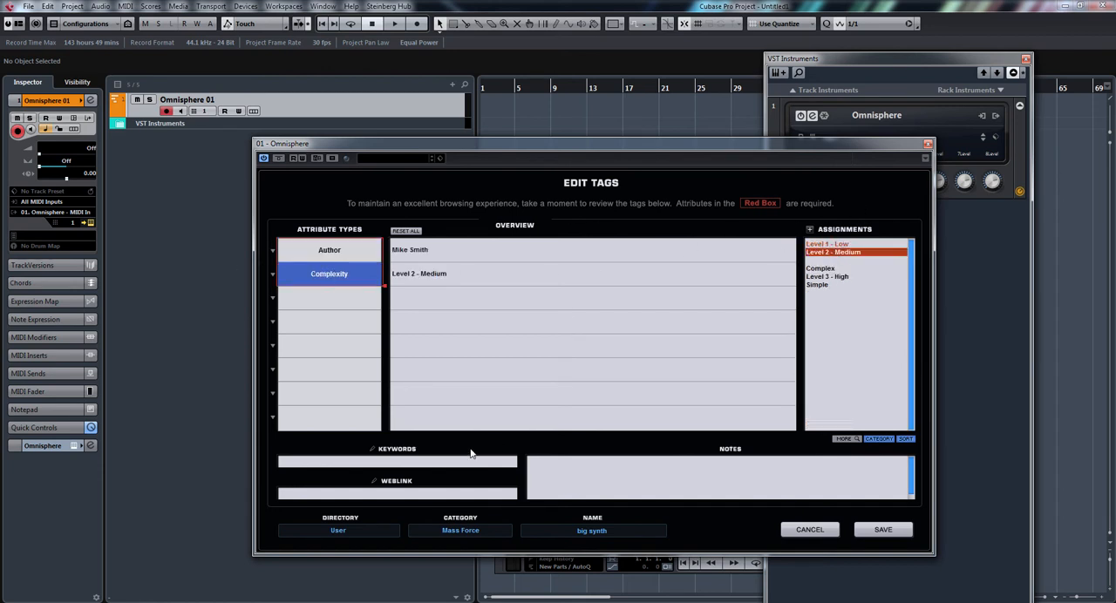
Add the keywords "huge pad" to the patch's tags and save the tags.
click(442, 462)
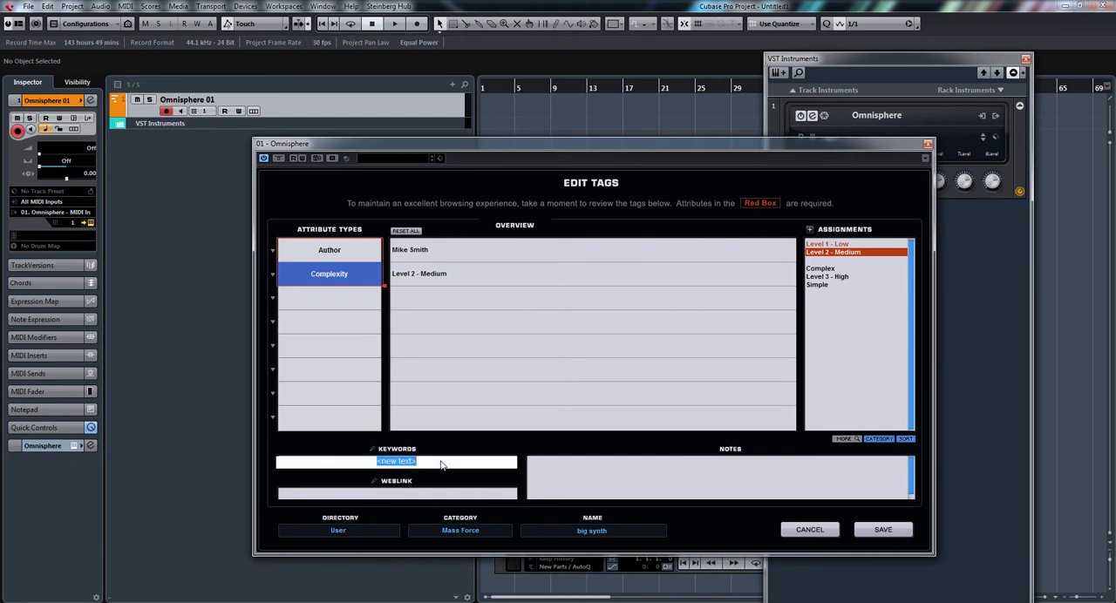
text(huge pad)
click(886, 531)
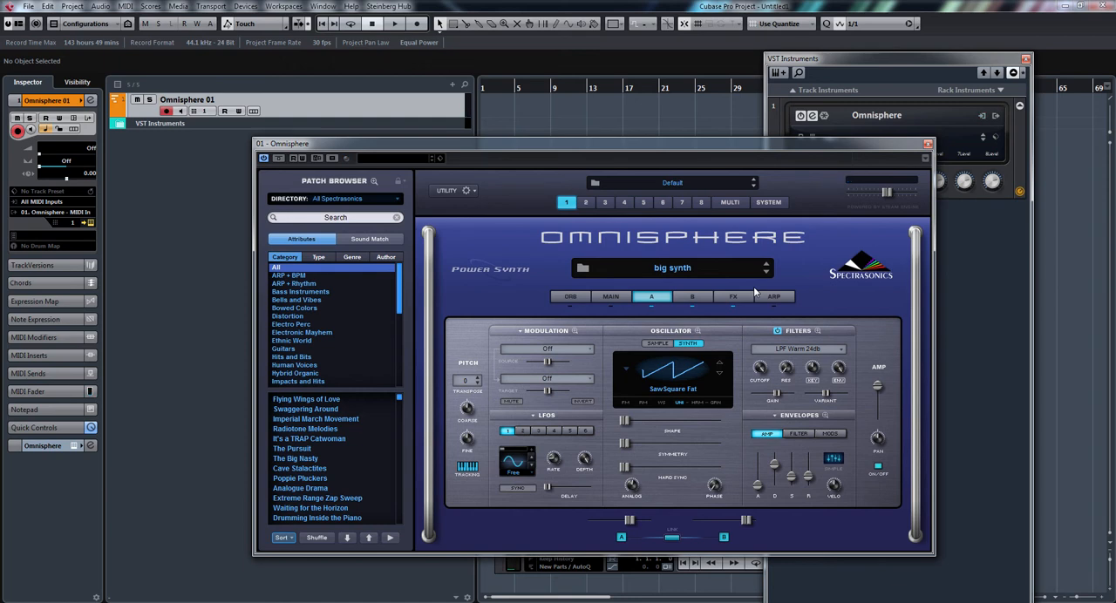
Switch Omnisphere to part 2 and add one MIDI track below the Omnisphere 01 track.
click(586, 202)
drag(531, 140, 672, 173)
right_click(341, 100)
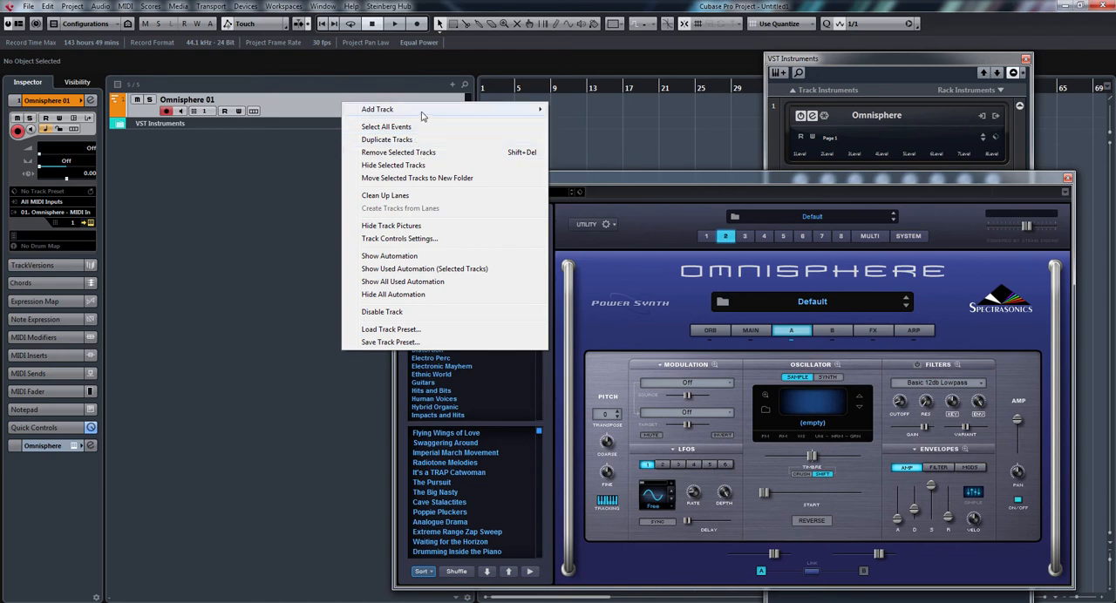
mouse_move(424, 110)
click(596, 135)
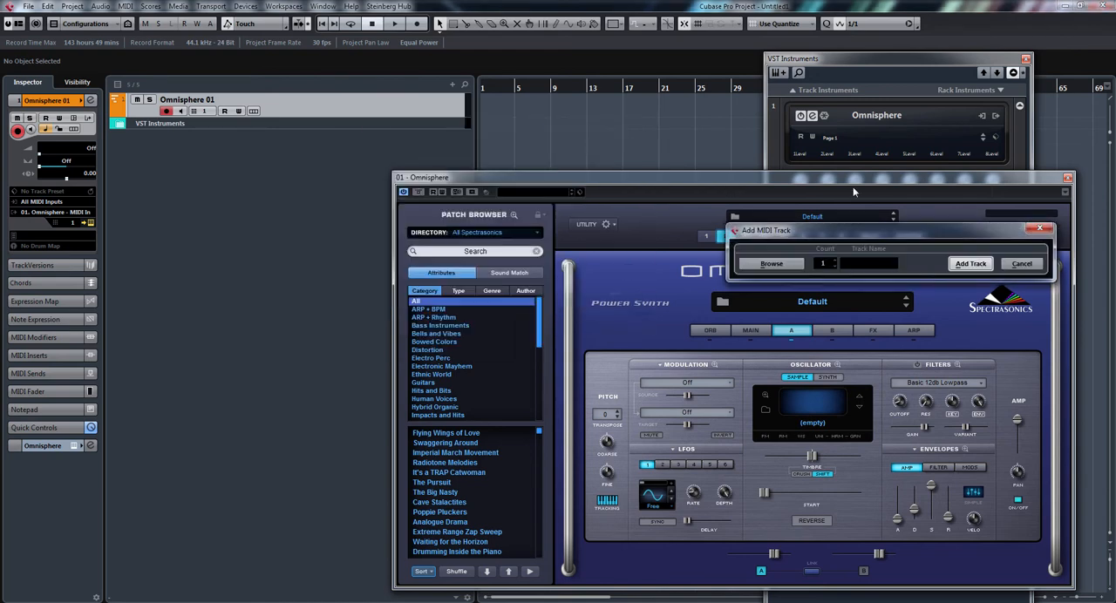
click(973, 262)
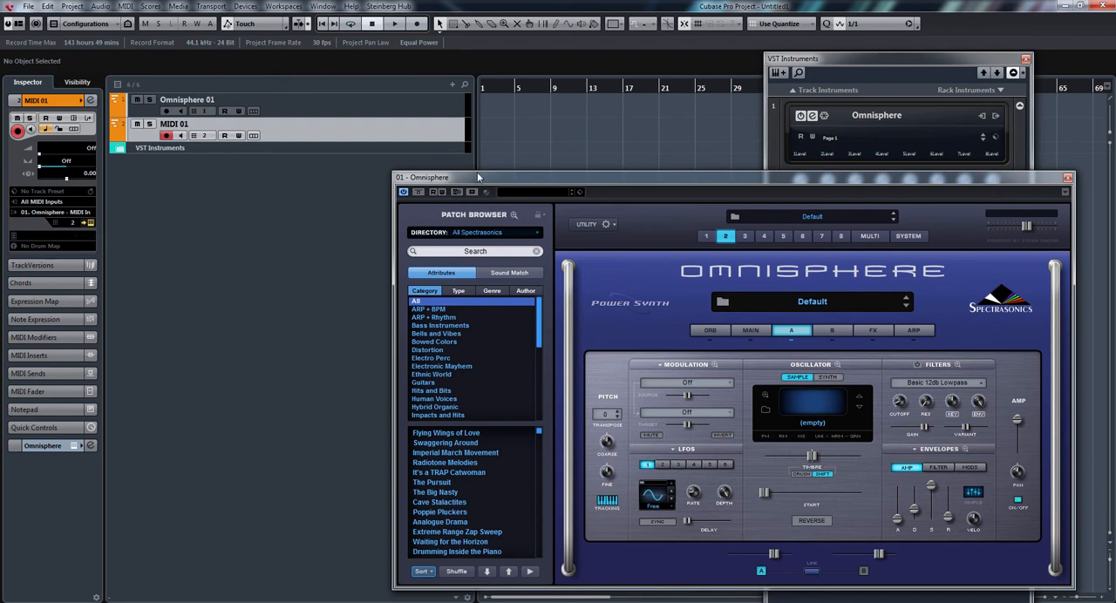
drag(550, 176, 437, 126)
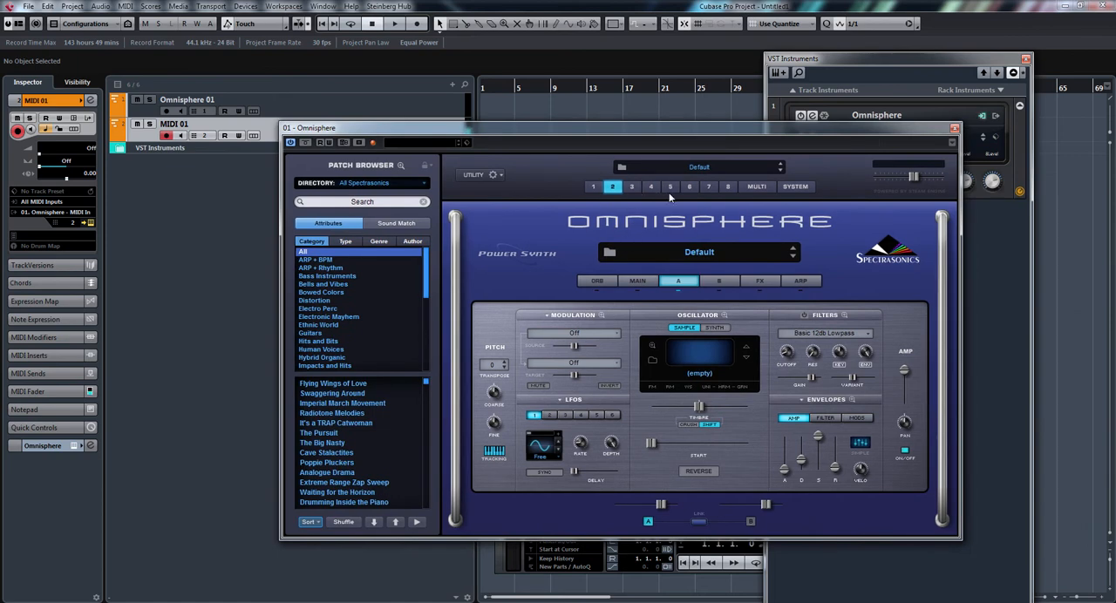
Load the "big synth" patch into part 2 by browsing the All directory filtered by the author's name.
click(614, 257)
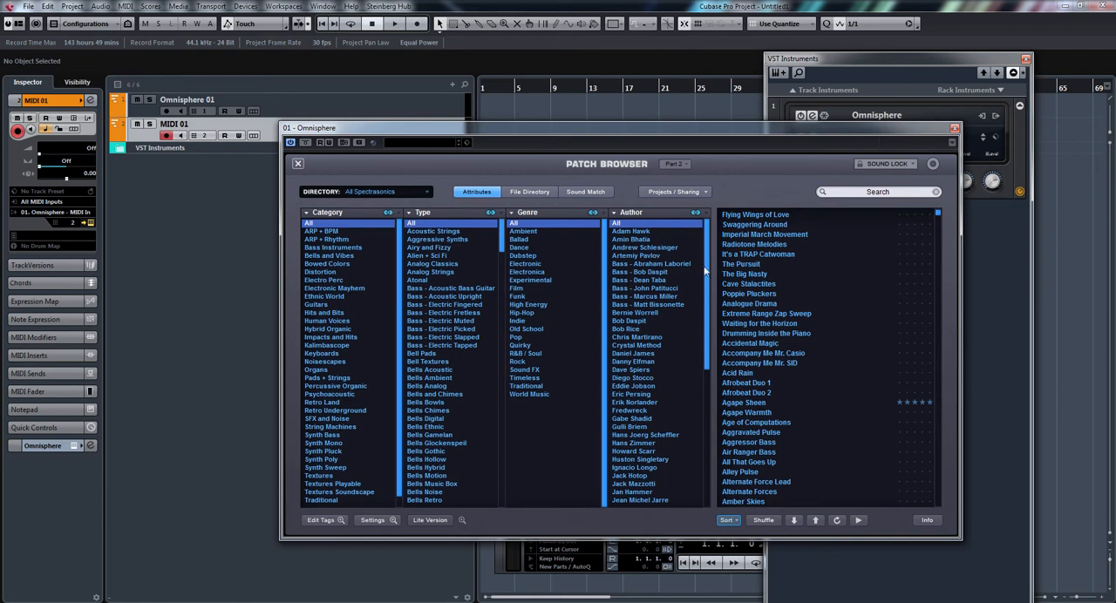
drag(710, 277, 724, 365)
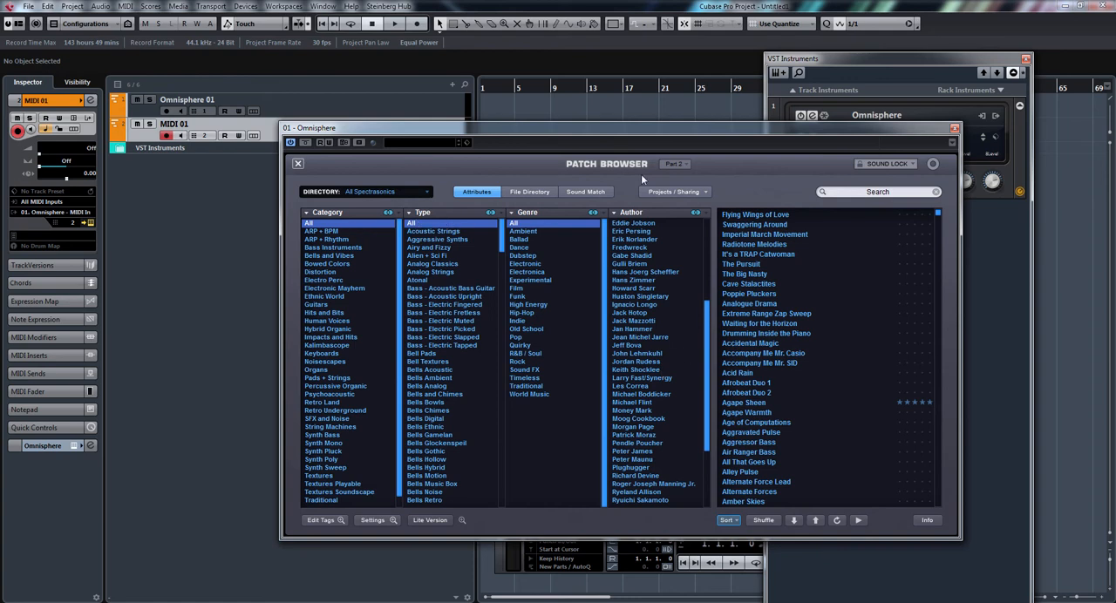
click(877, 191)
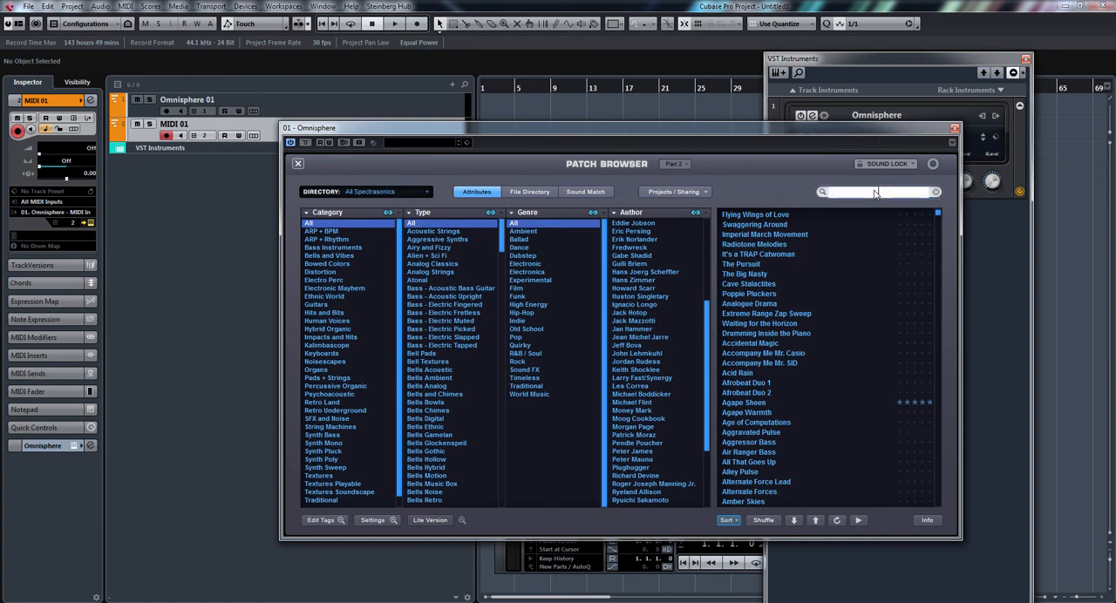
click(427, 194)
click(424, 192)
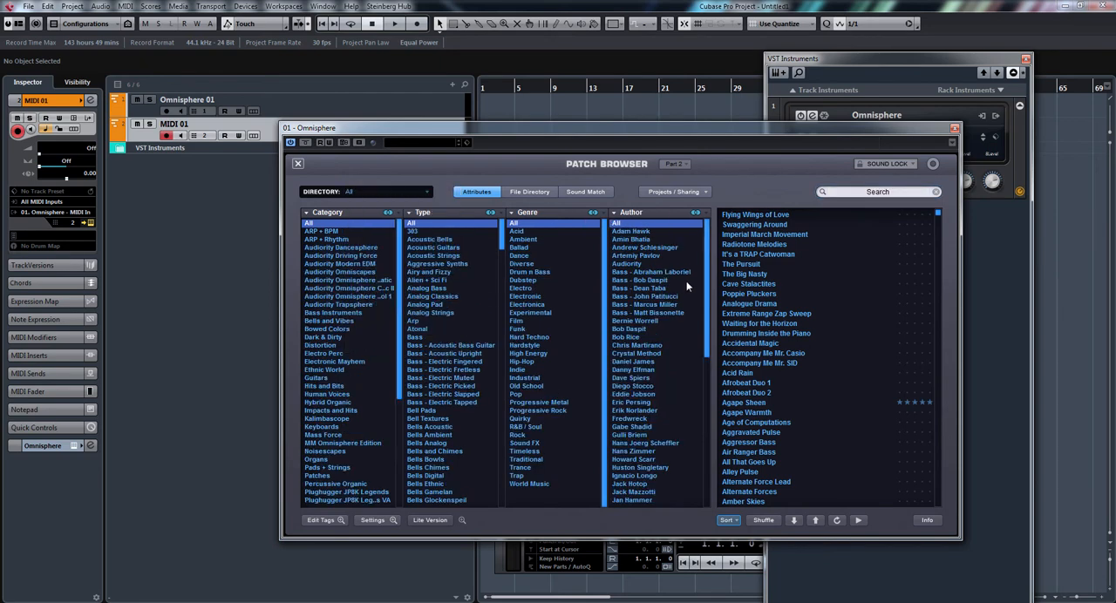
drag(707, 310, 714, 374)
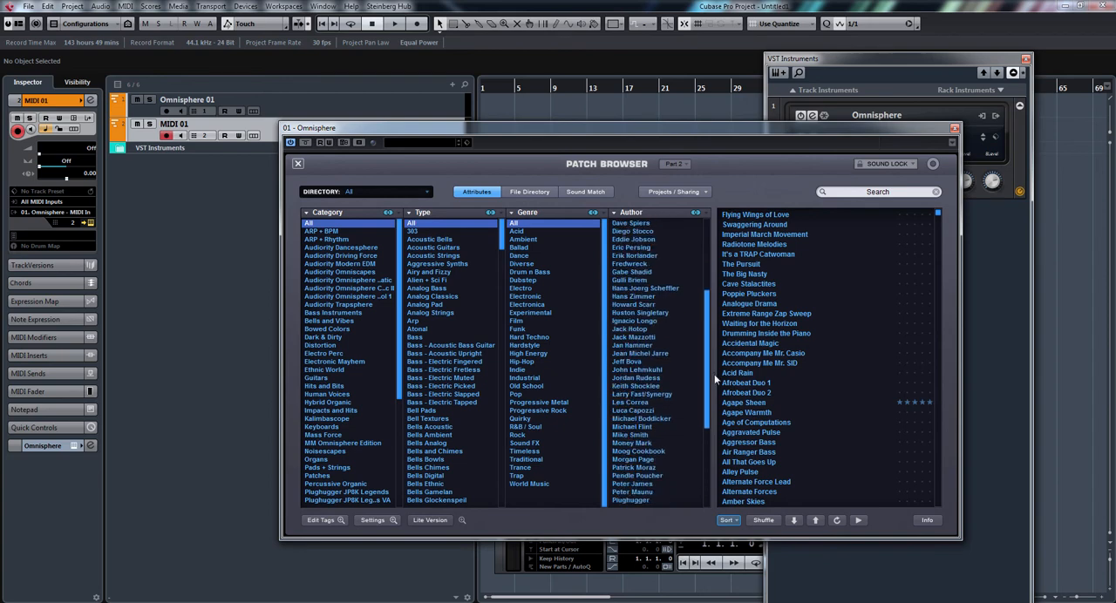
click(638, 433)
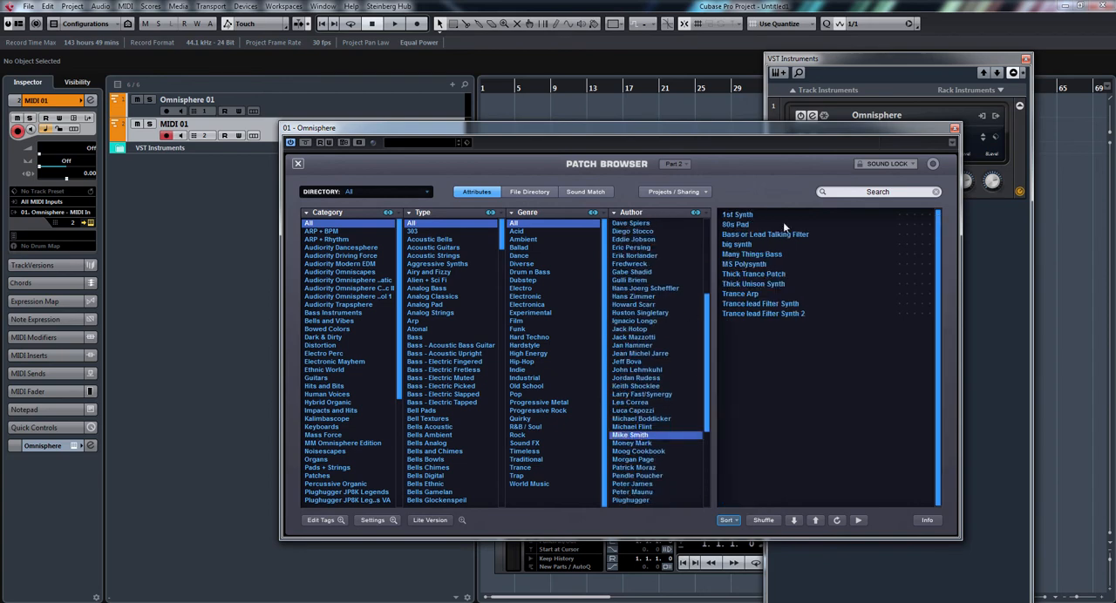
click(746, 247)
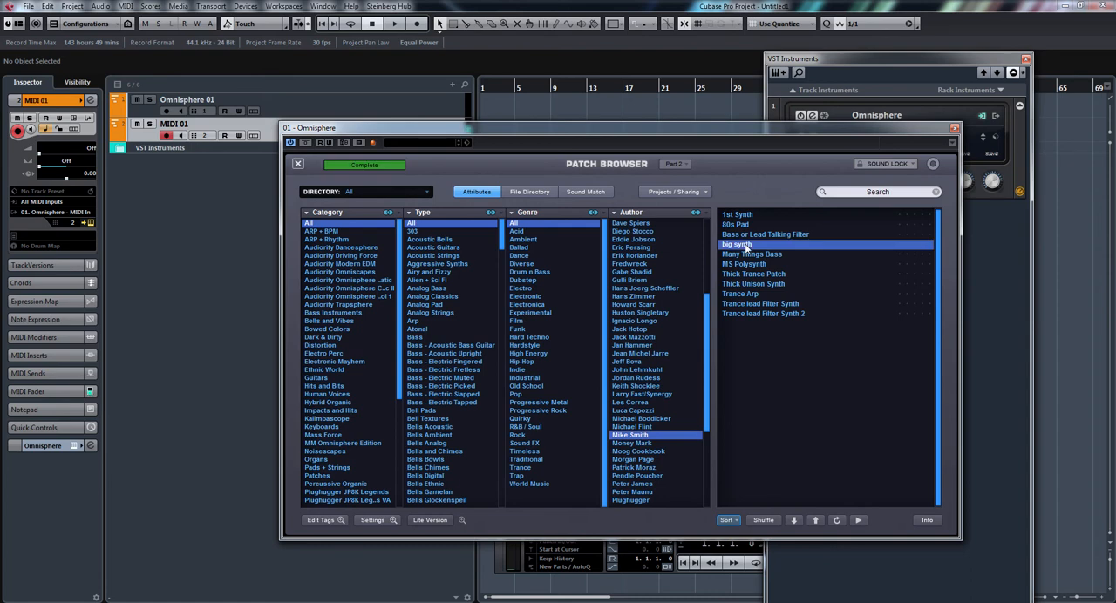
click(297, 165)
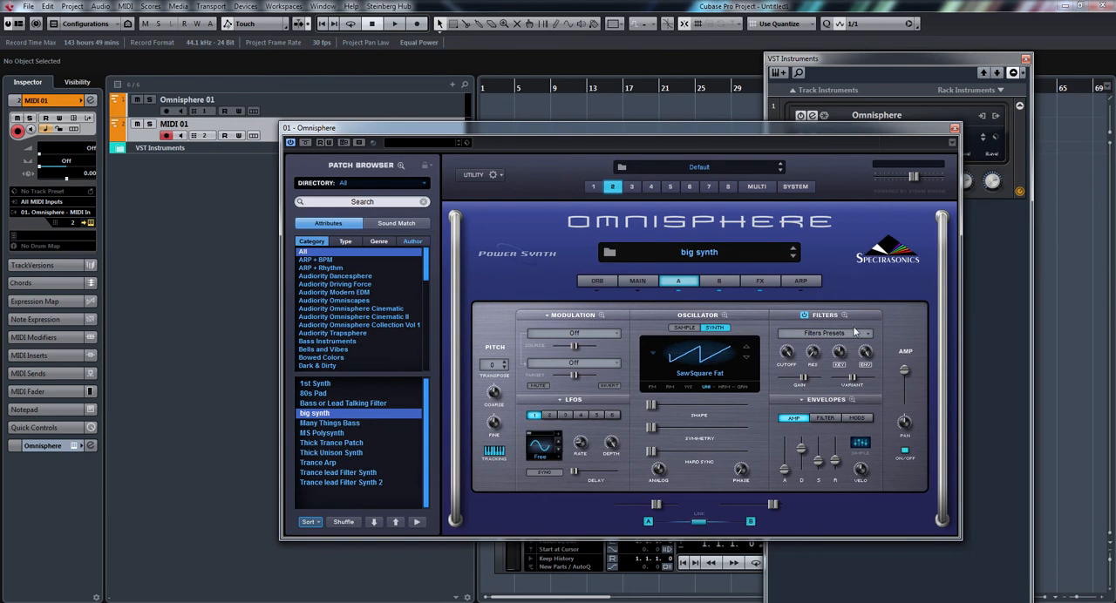
Set the transposition of layer A in part 2 to -12.
click(637, 280)
click(680, 280)
click(503, 369)
Replace layer B's soundsource in part 2 with White Noise from the Waves - Noise type and lower the layer's level.
click(720, 281)
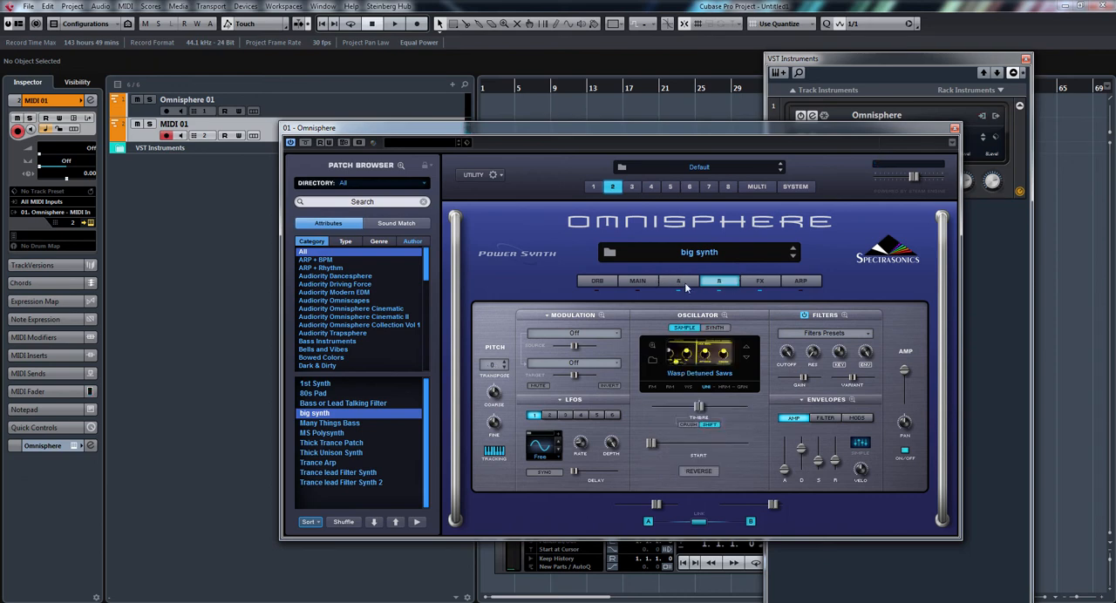
click(652, 359)
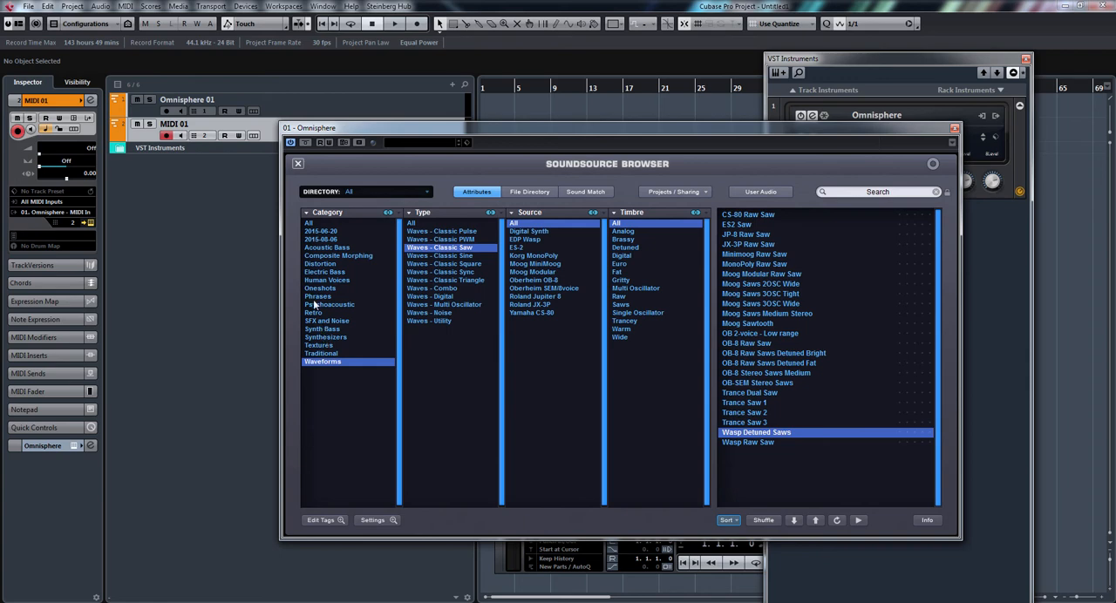
click(438, 314)
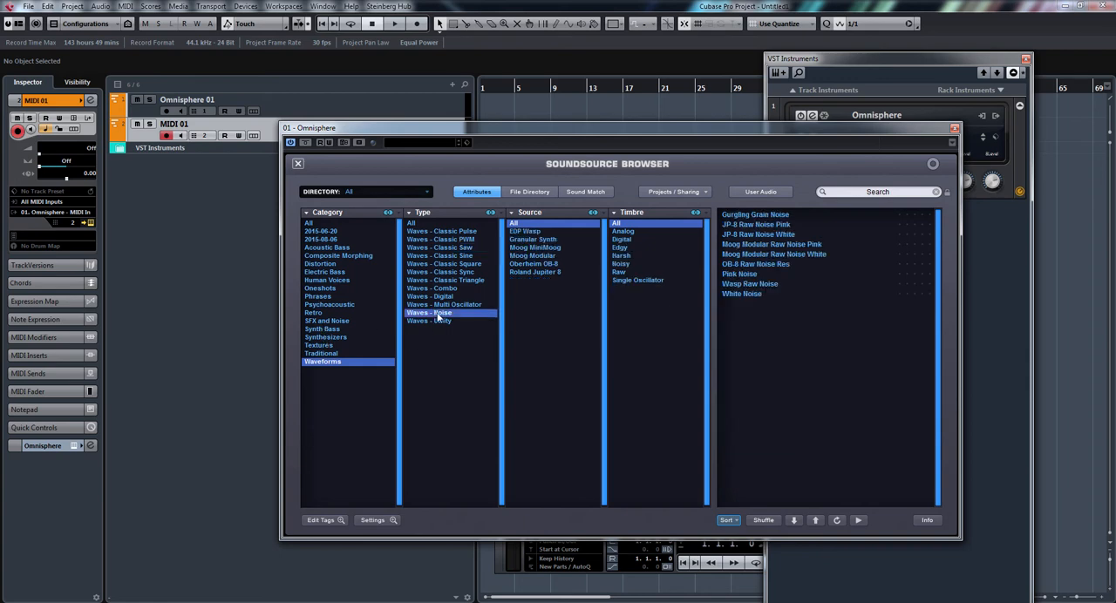
click(739, 295)
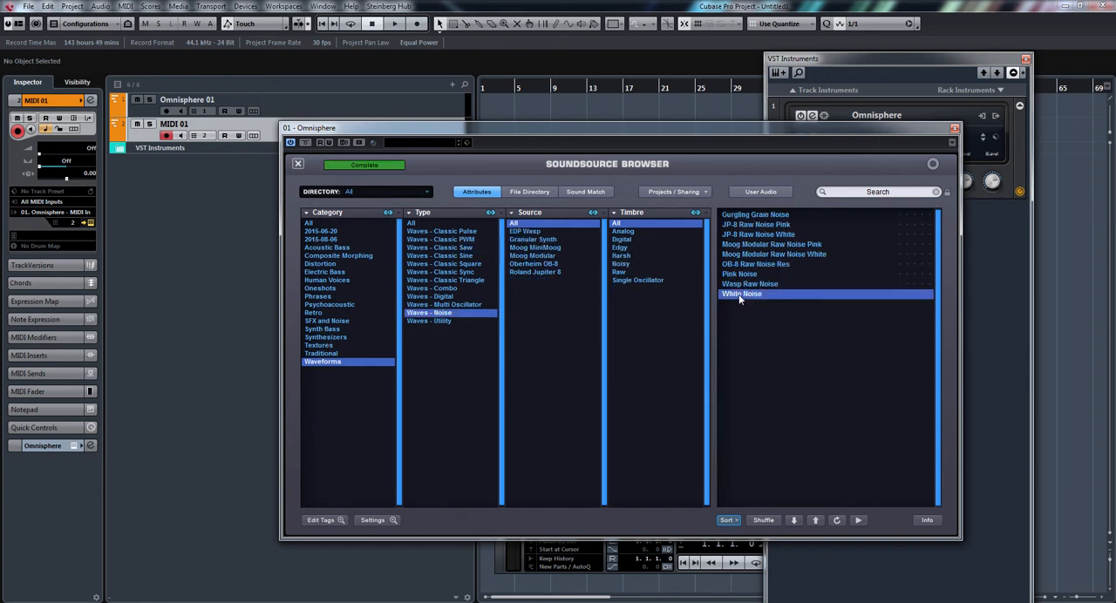
click(296, 163)
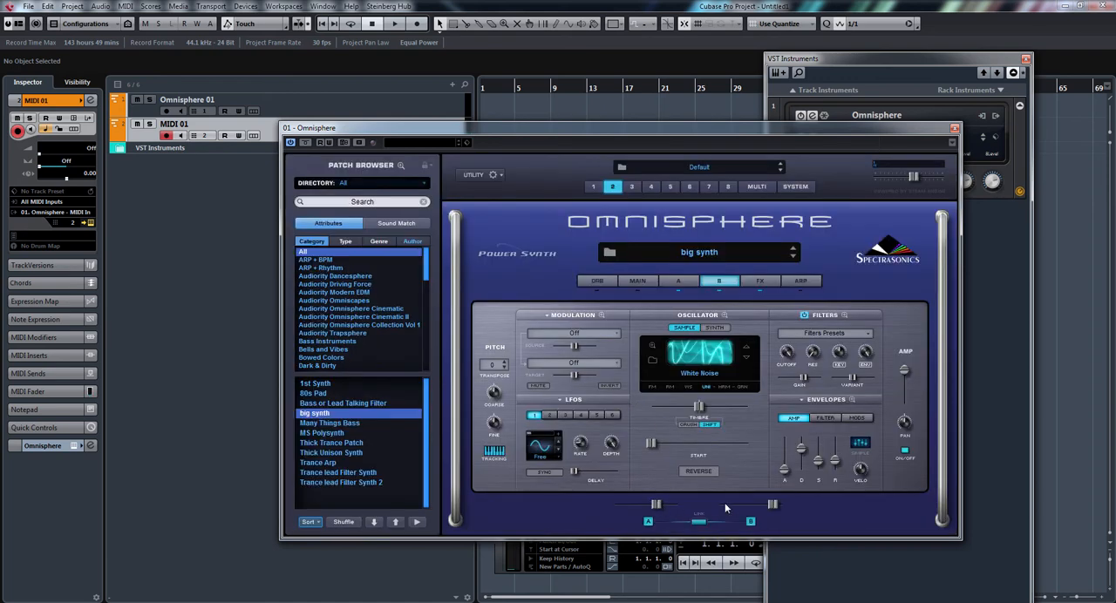
mouse_move(773, 507)
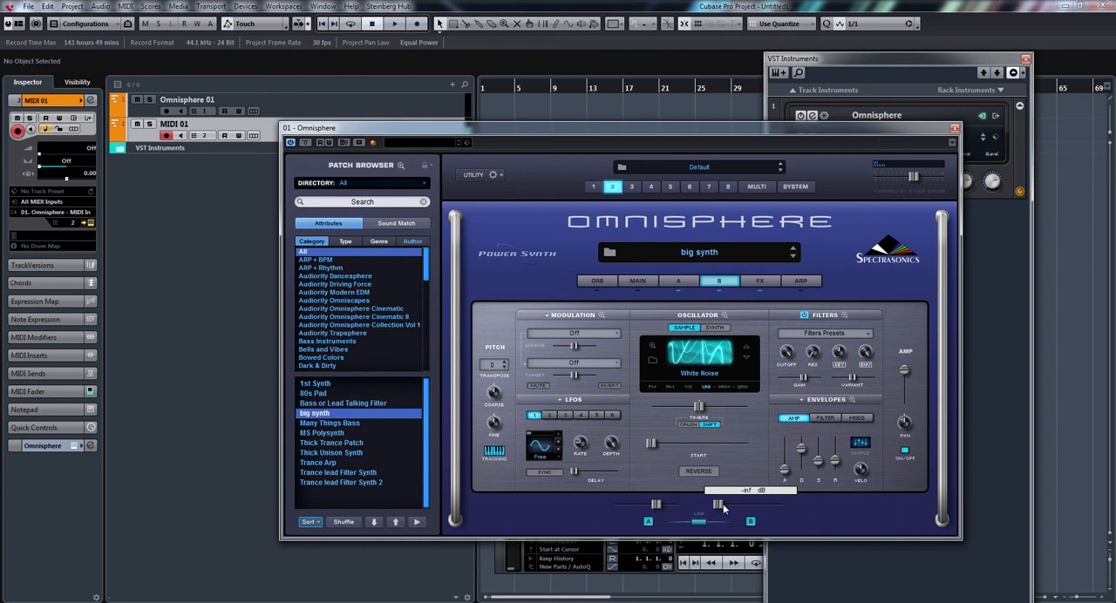
drag(723, 504, 747, 504)
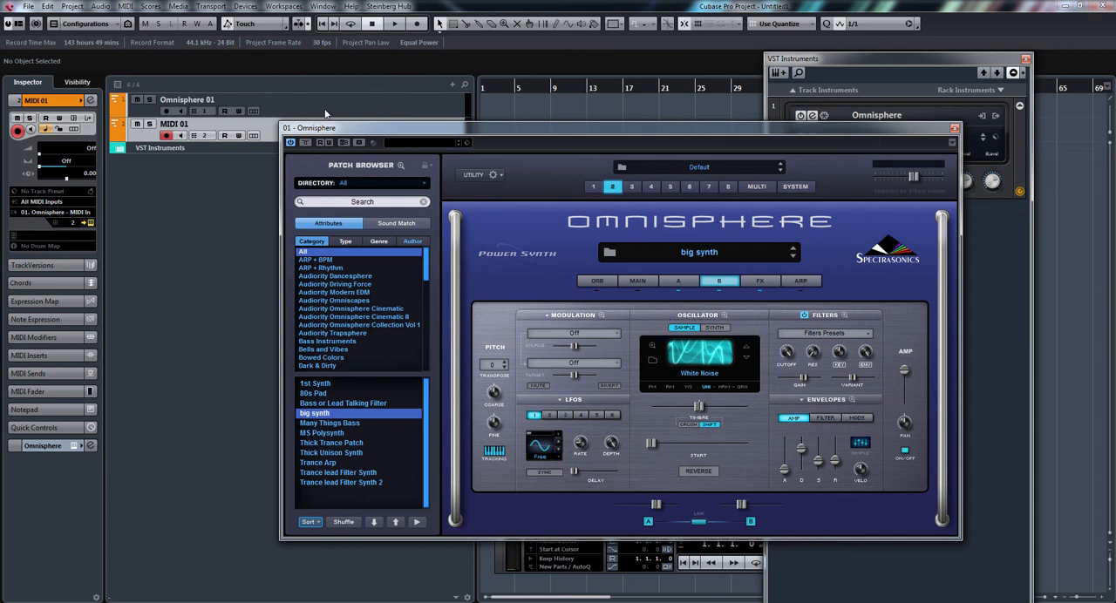
Select and record-arm both tracks together, and reduce the levels of parts 1 and 2 in the multi mixer.
drag(366, 129, 370, 166)
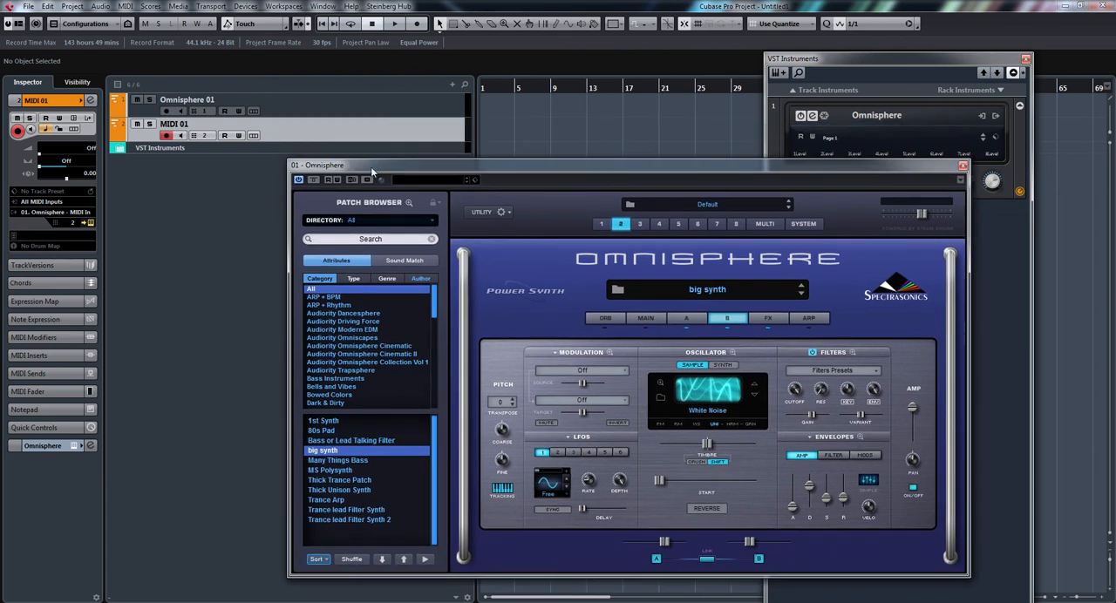
click(357, 114)
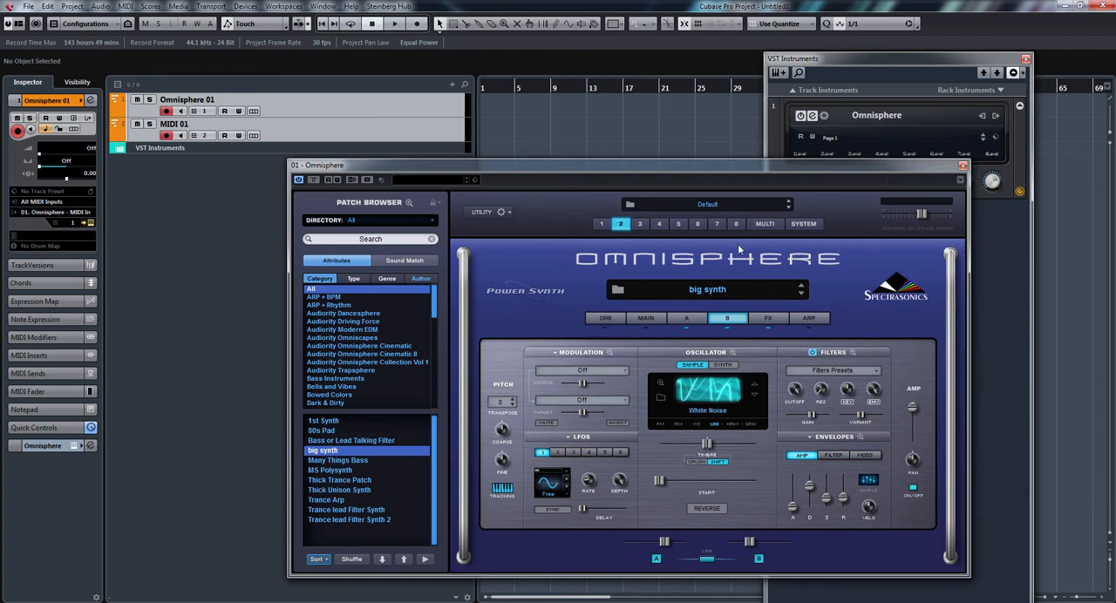
click(760, 222)
drag(736, 326, 685, 326)
drag(732, 353, 724, 316)
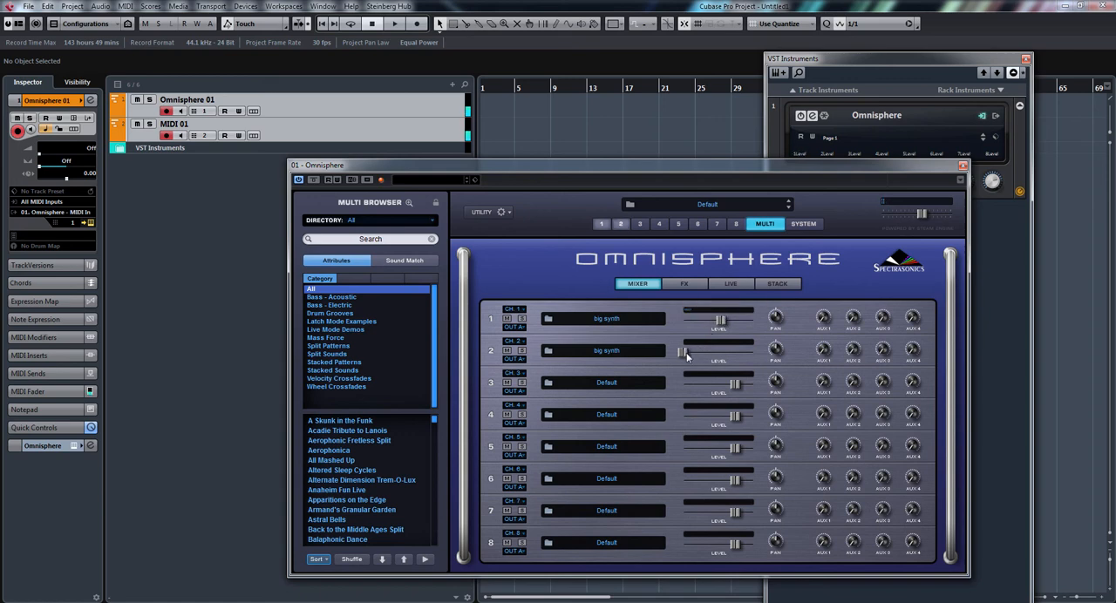
drag(686, 349, 729, 351)
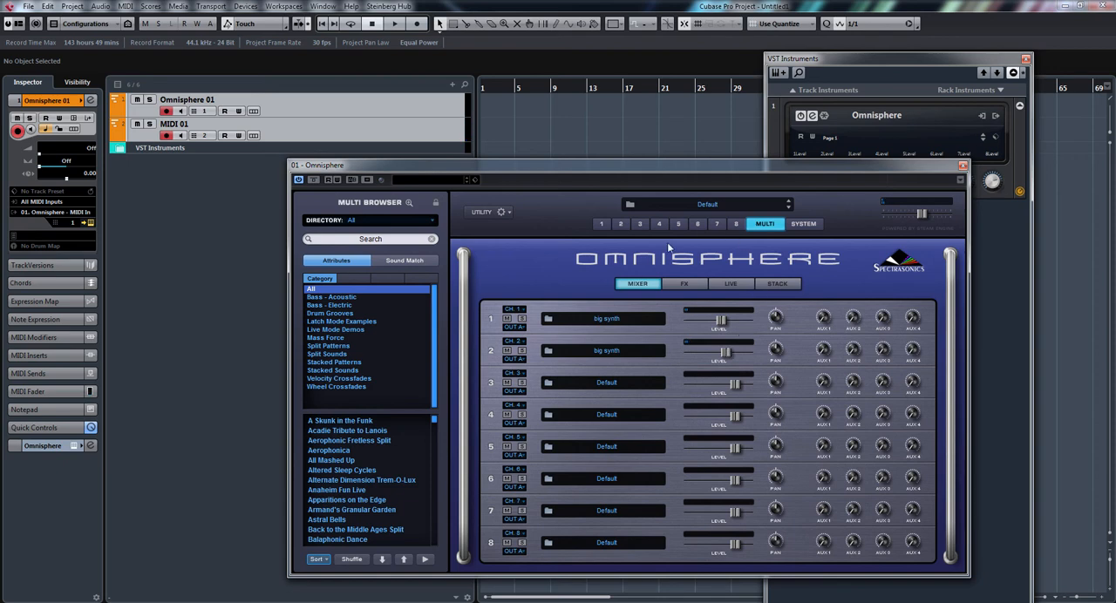
Reduce the PRO-Verb reverb time in the common effects of part 2.
click(619, 224)
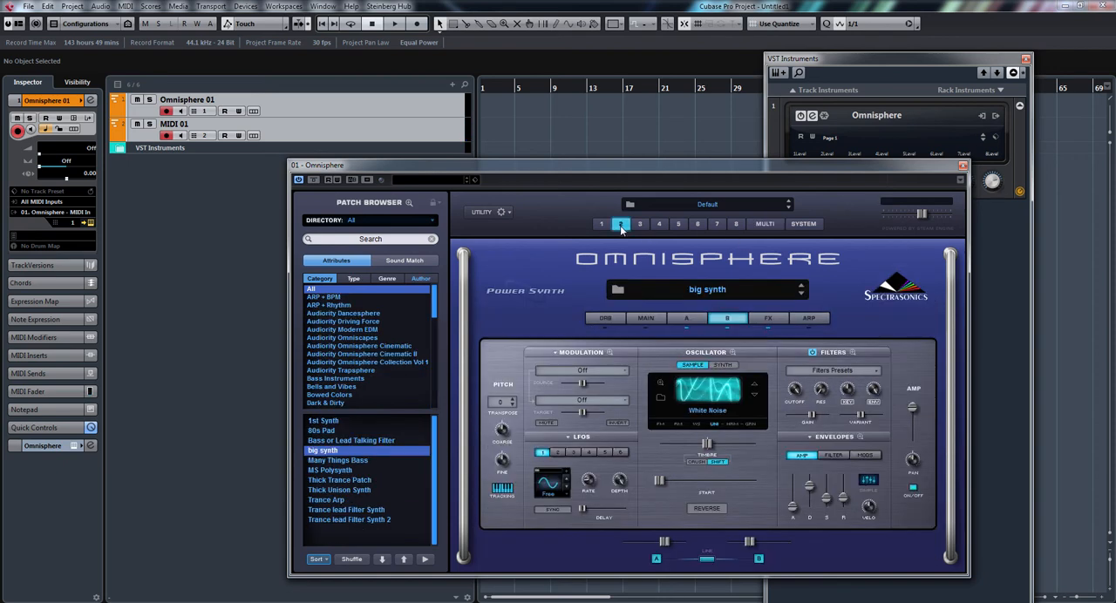
click(770, 319)
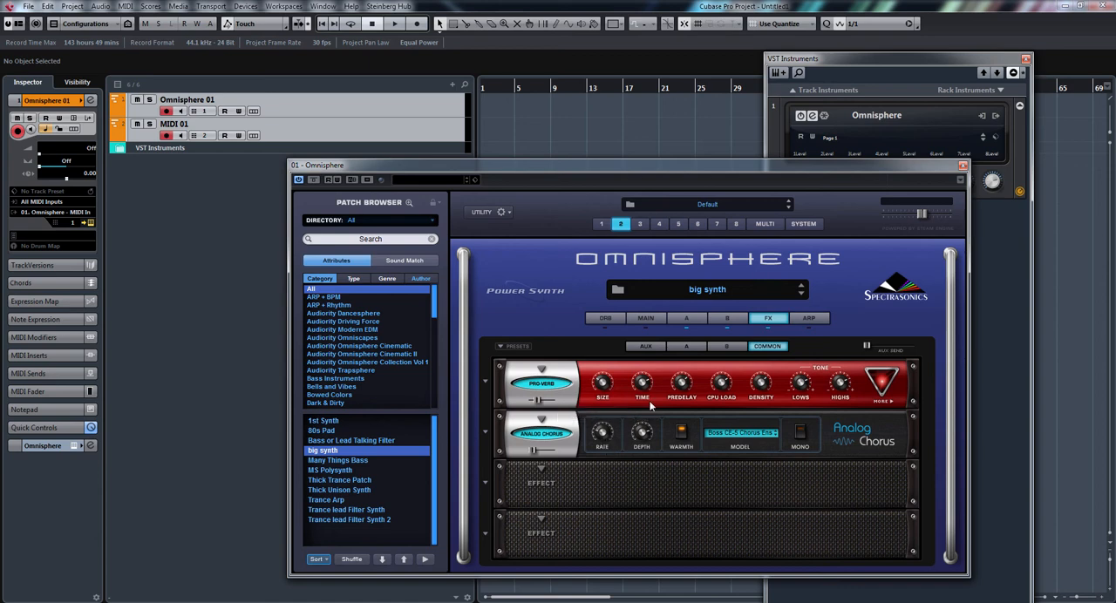
drag(644, 384, 656, 421)
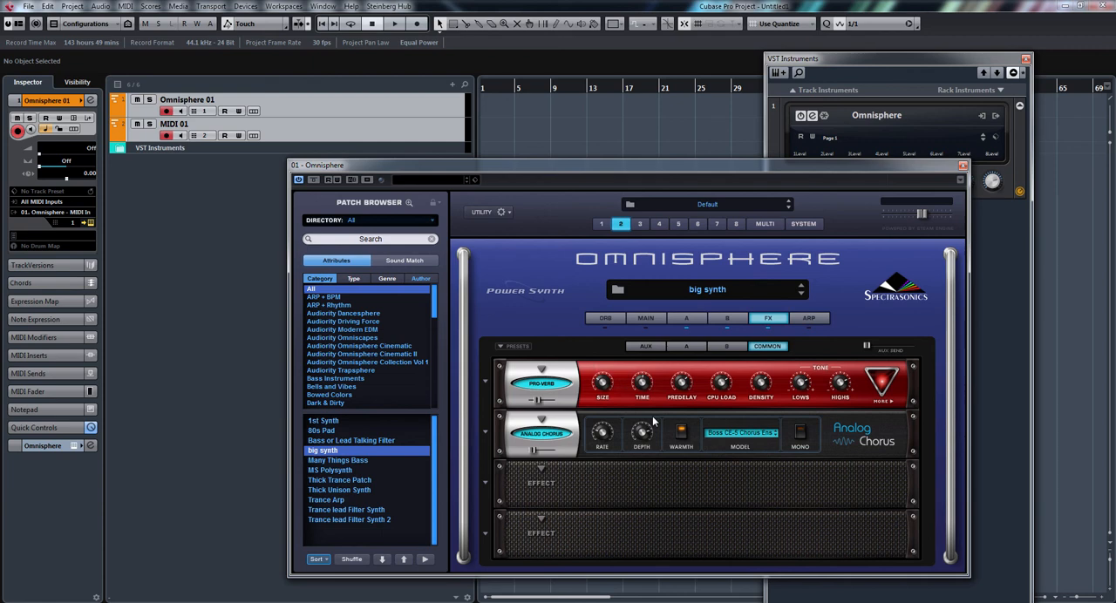
Add an Analog Flanger to the third common effects slot of part 2 and lower its mix.
click(487, 486)
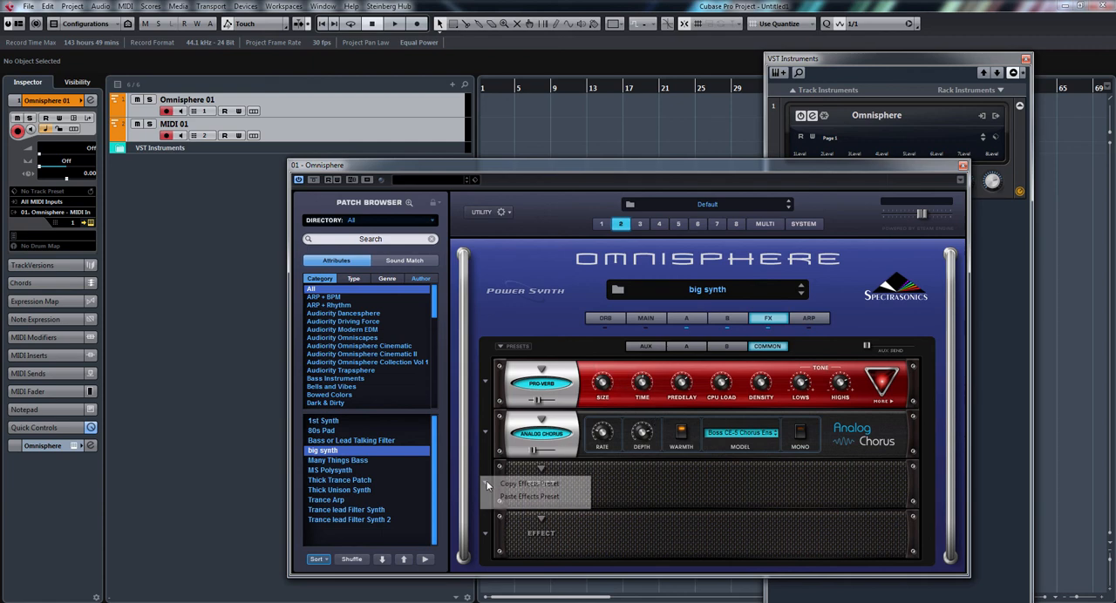
click(540, 471)
mouse_move(586, 416)
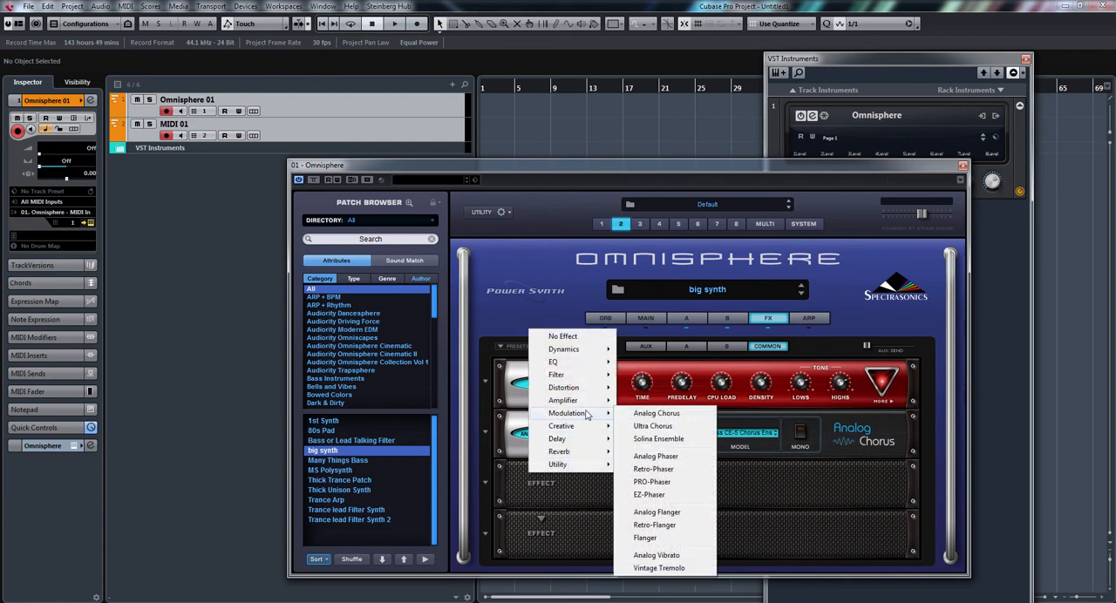
click(684, 517)
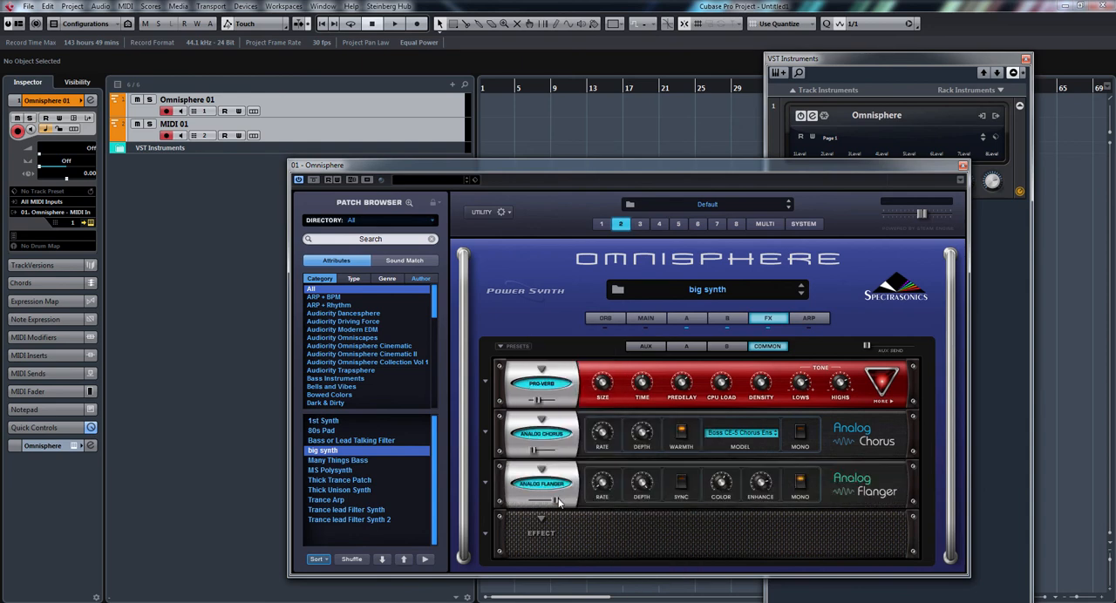
mouse_move(538, 500)
drag(540, 500, 532, 503)
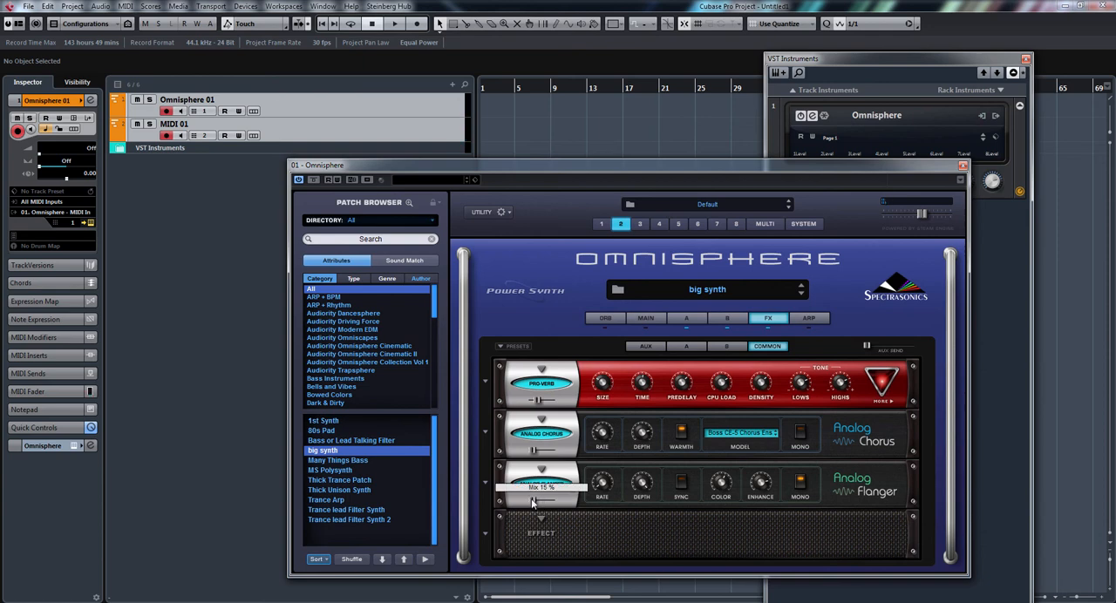
Close and reopen the Omnisphere editor, show layer A, and move the editor window higher on the screen.
click(963, 167)
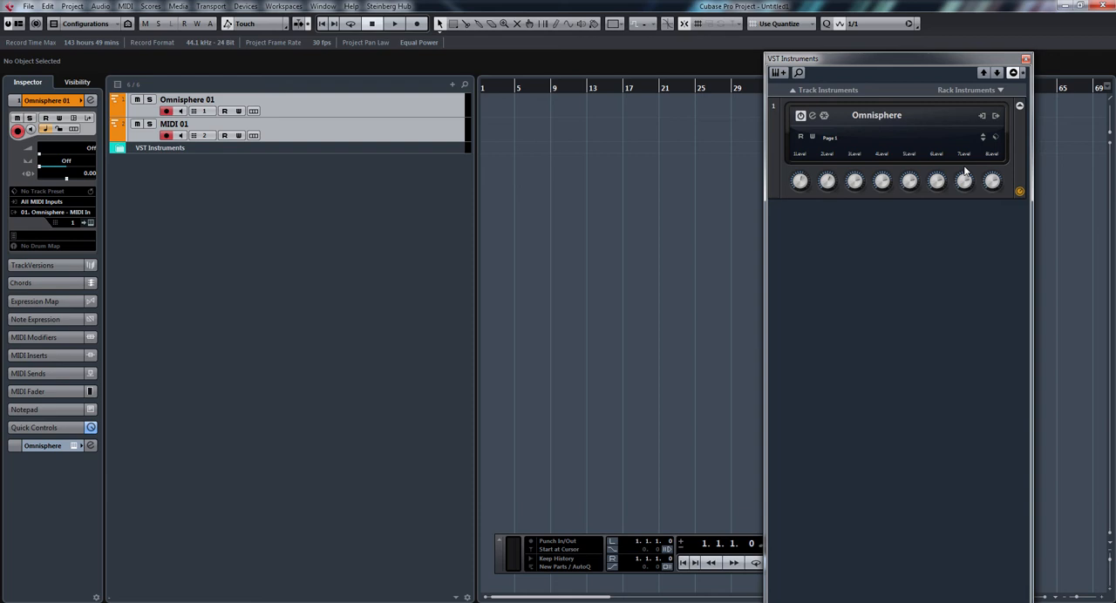
click(813, 116)
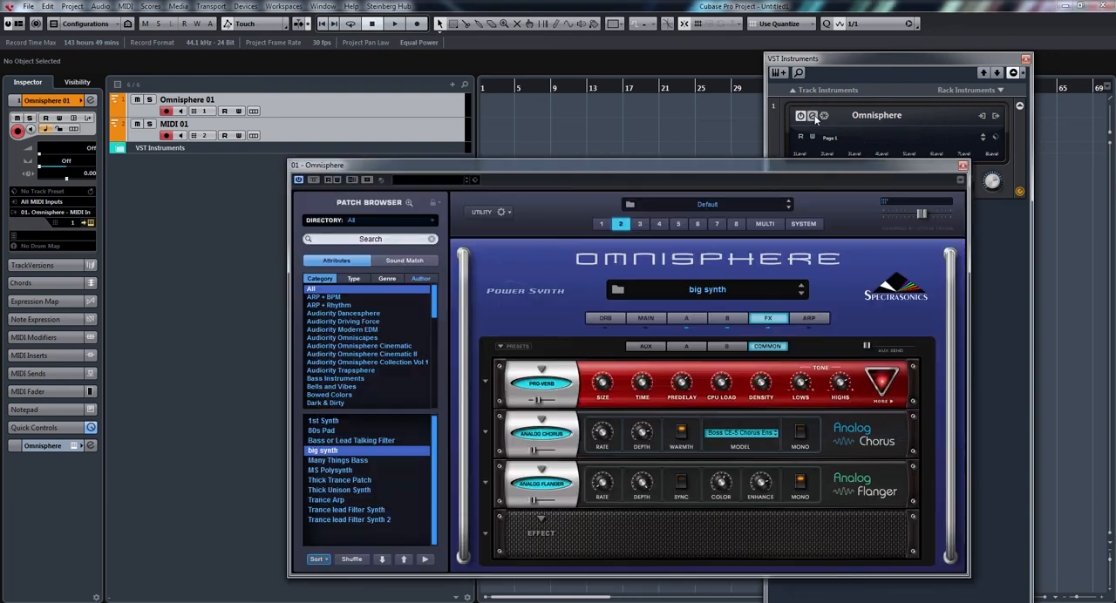
click(683, 319)
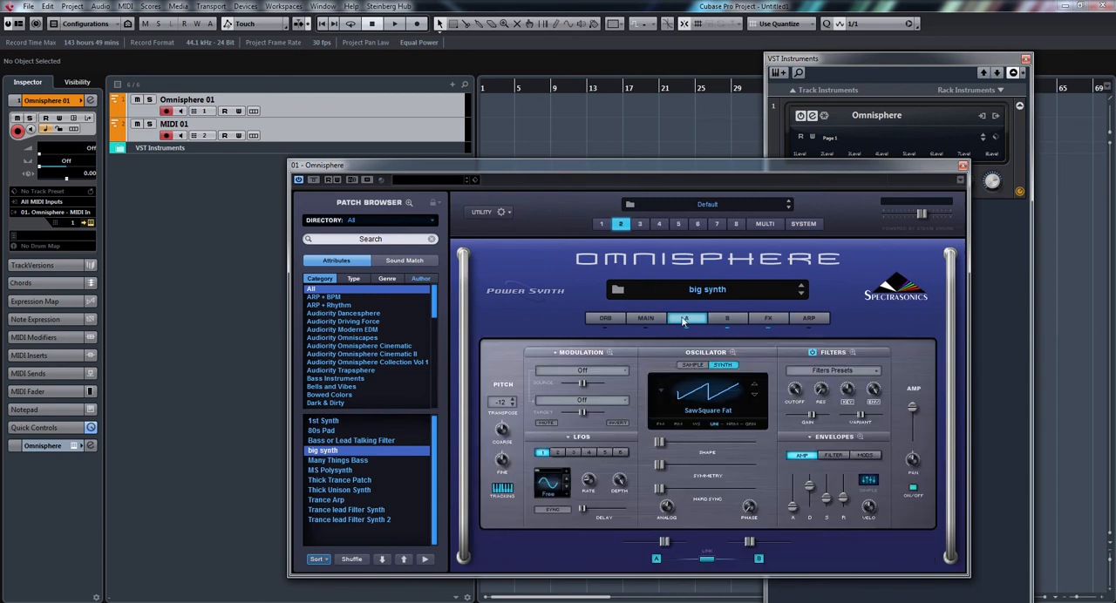
drag(698, 170, 671, 106)
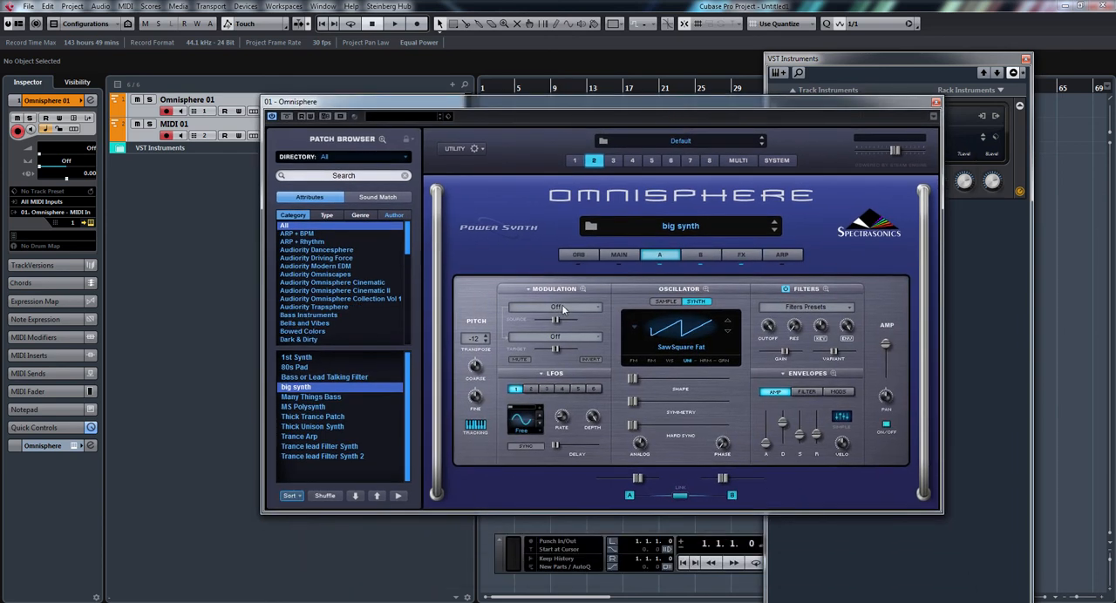
Route LFO1 to the filter cutoff in layer A of part 1 and reduce the modulation depth.
click(574, 162)
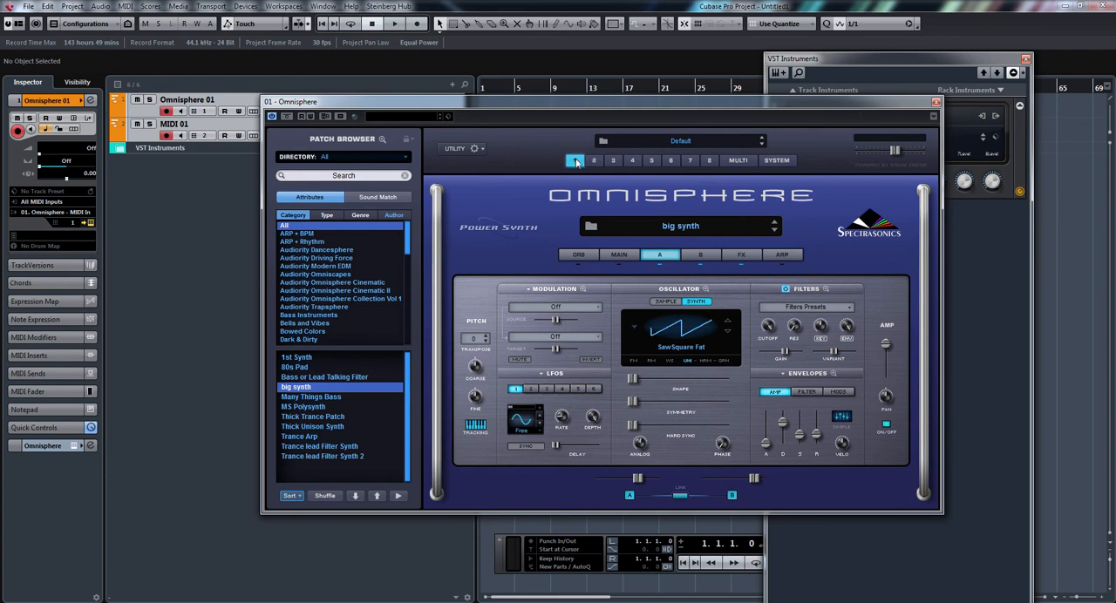
click(543, 308)
click(538, 288)
click(557, 340)
mouse_move(592, 371)
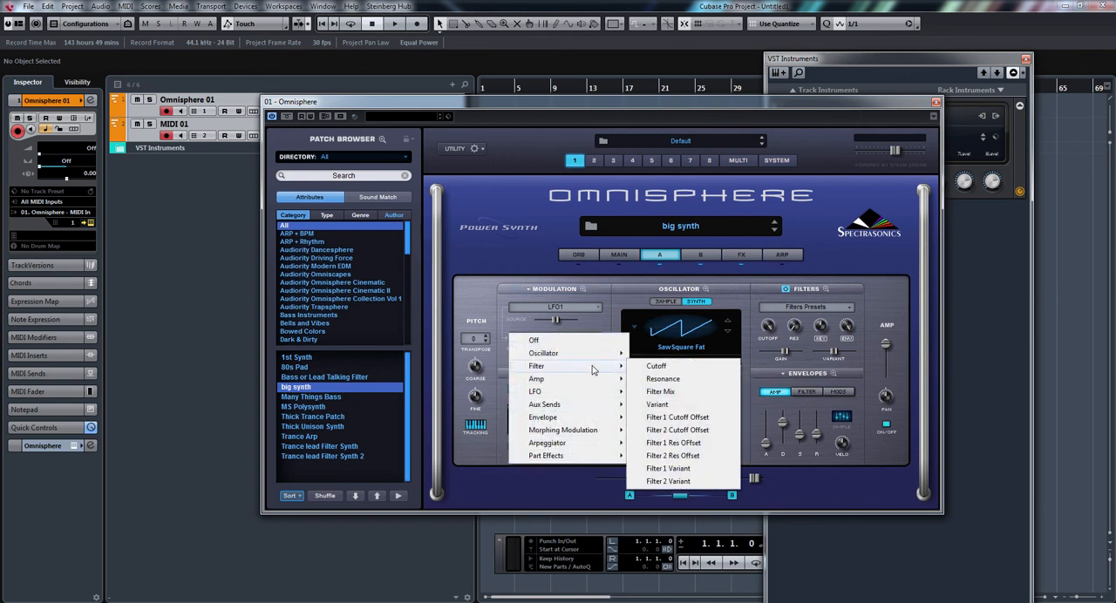
click(676, 367)
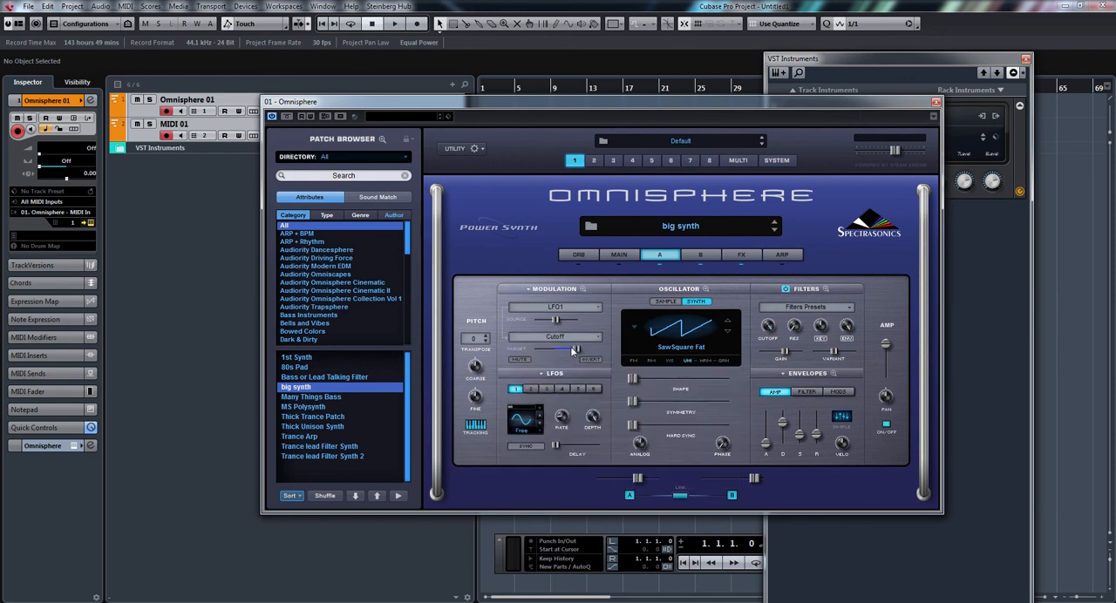
drag(572, 349, 560, 351)
Toggle tempo sync for LFO1 in part 1 and adjust its rate.
click(539, 447)
drag(563, 418, 569, 385)
drag(565, 415, 569, 440)
Assign LFO1 to modulate the filter cutoff in layer A of part 2, with only a small positive depth.
click(593, 161)
click(571, 309)
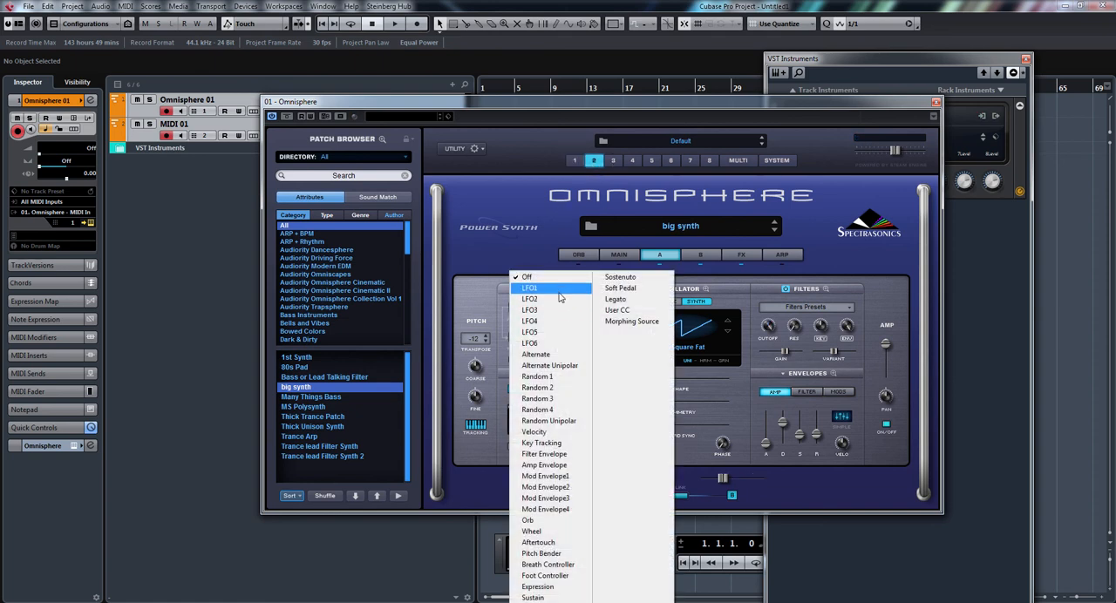
click(539, 288)
click(554, 339)
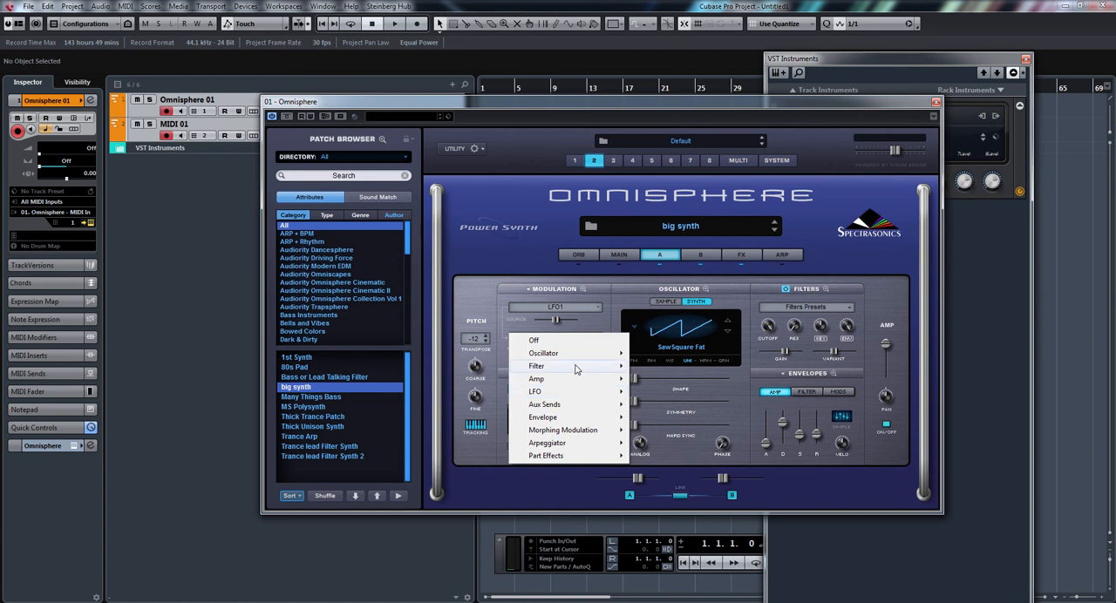
mouse_move(579, 367)
click(657, 370)
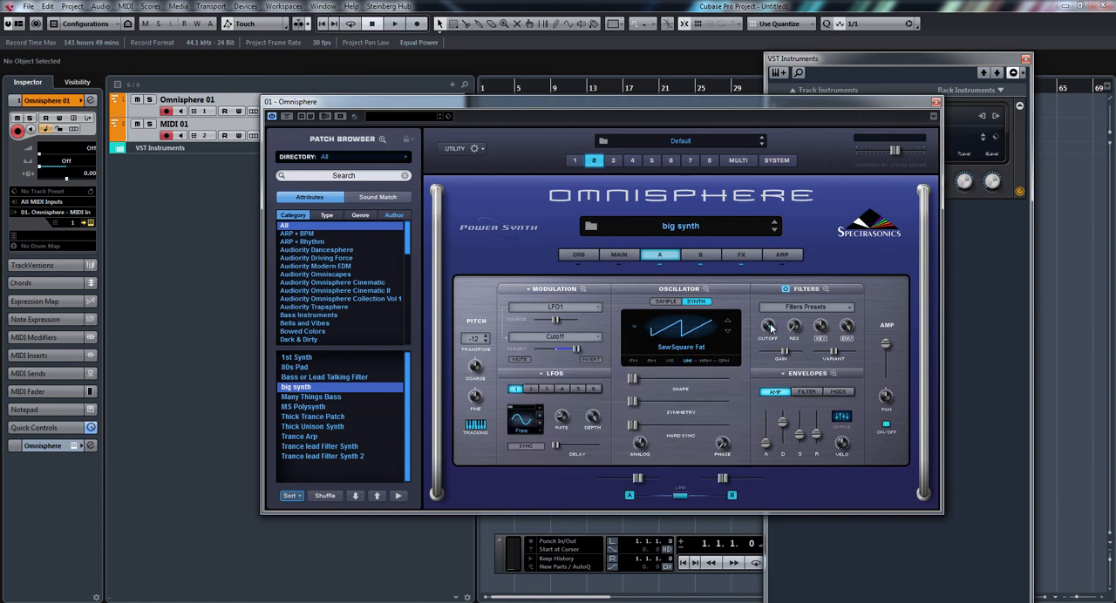
drag(576, 349, 561, 349)
drag(561, 349, 549, 351)
drag(550, 350, 558, 350)
Fine-tune LFO1's rate and the filter cutoff in layer A of part 2, and reposition the editor window.
mouse_move(565, 417)
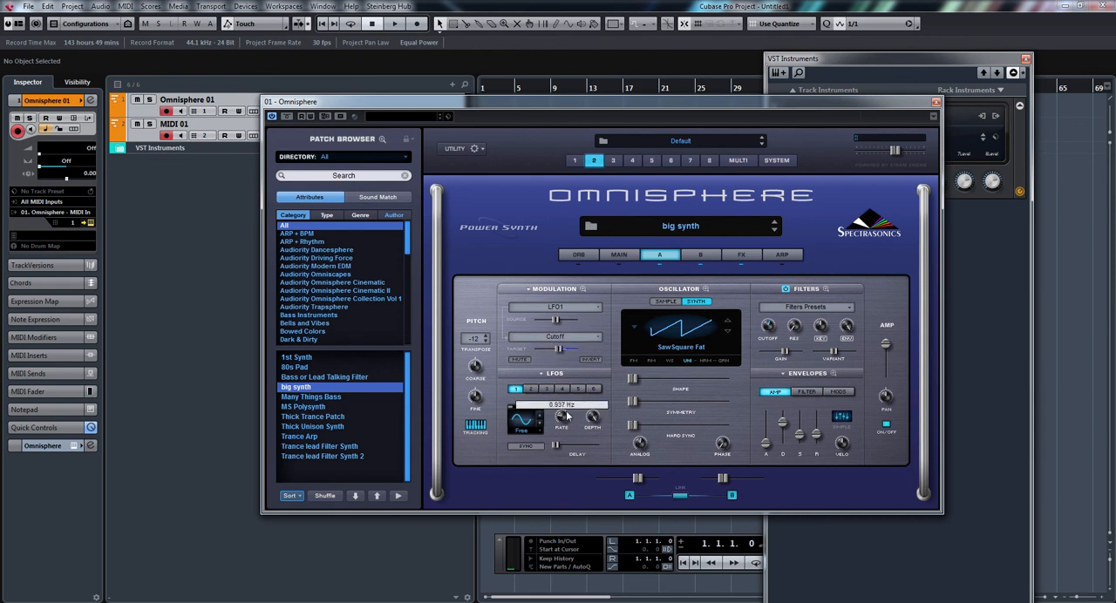
drag(566, 417, 574, 392)
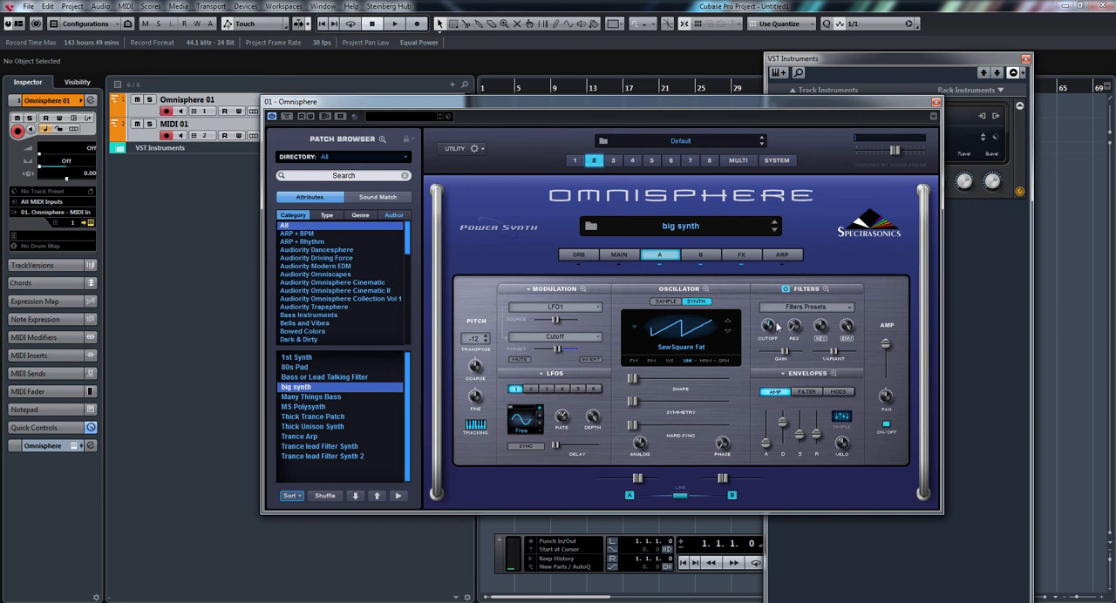
drag(768, 327, 768, 340)
drag(563, 422, 565, 443)
mouse_move(772, 326)
mouse_down()
mouse_move(772, 316)
mouse_move(772, 338)
mouse_move(797, 291)
mouse_move(771, 328)
mouse_move(770, 317)
mouse_up()
mouse_move(596, 424)
drag(737, 110, 756, 135)
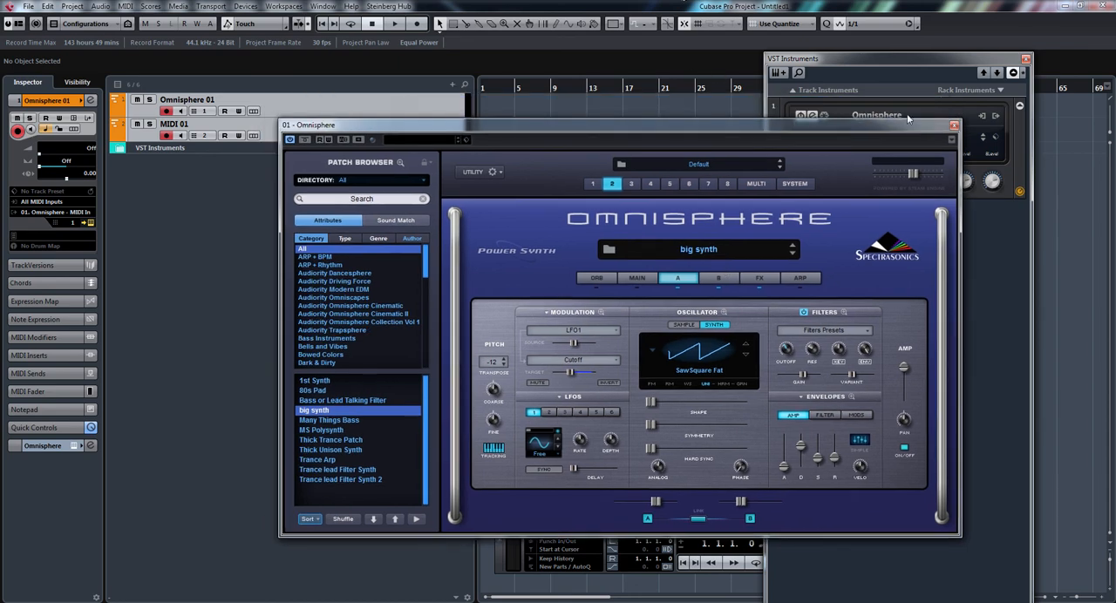